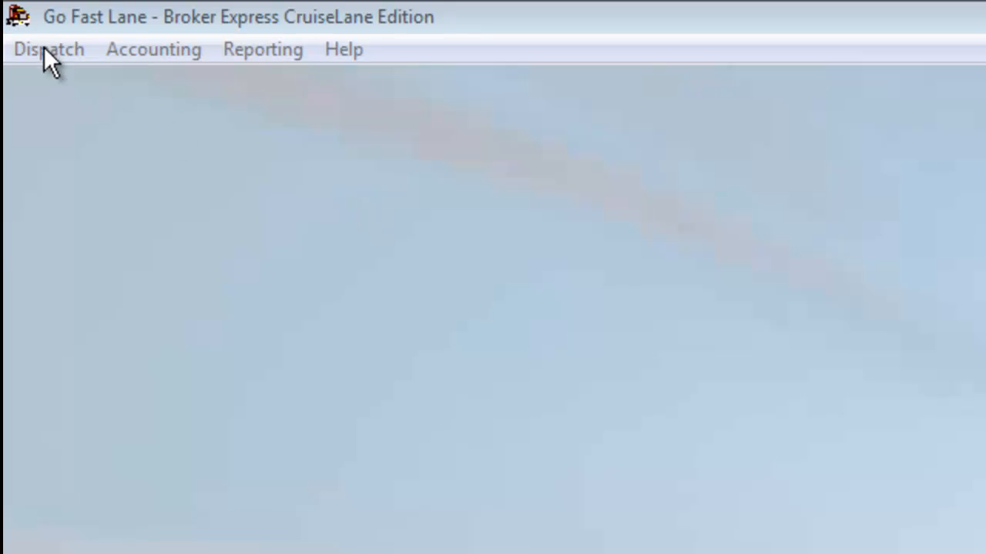
Step: From Dispatch > Trip Information, start a new trip record numbered 122
left_click(41, 44)
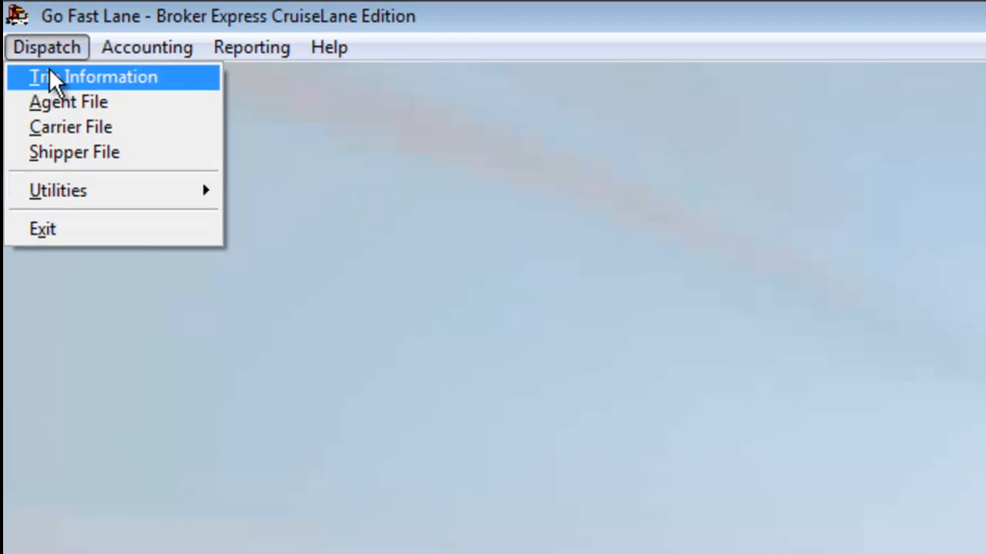
left_click(50, 77)
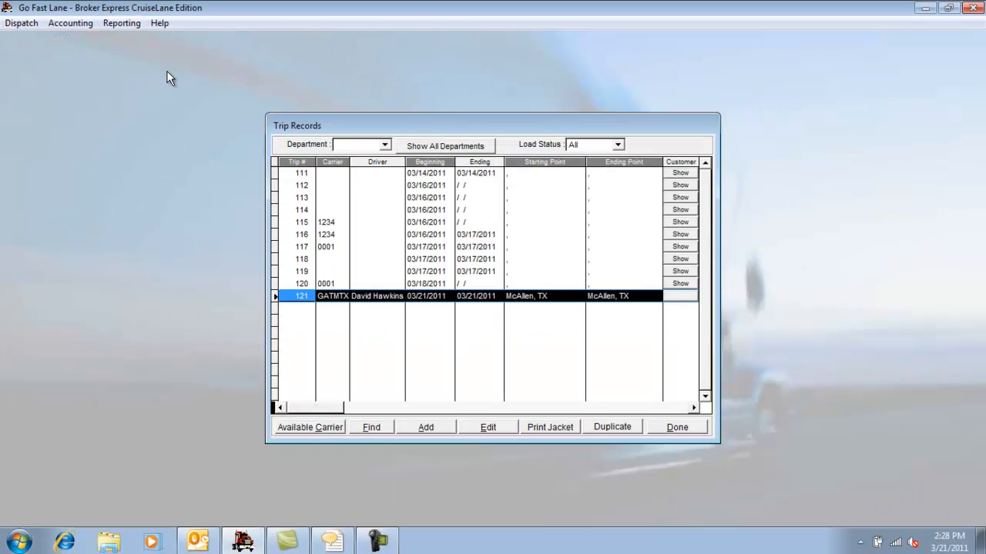
left_click(426, 428)
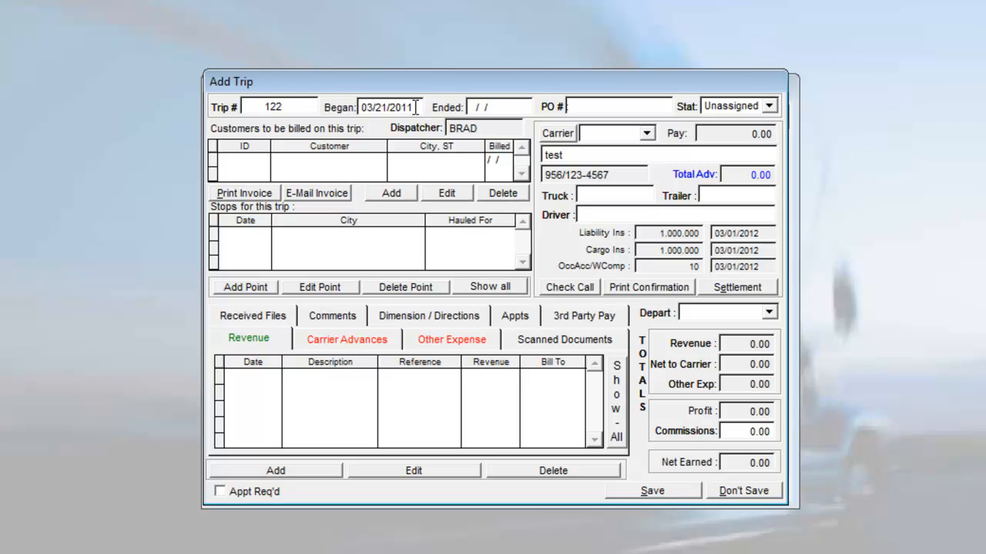
Step: Enter end date 03/22/2011 and PO number 1245, then try other trip status values
left_click(514, 107)
type("03222011")
key("Tab")
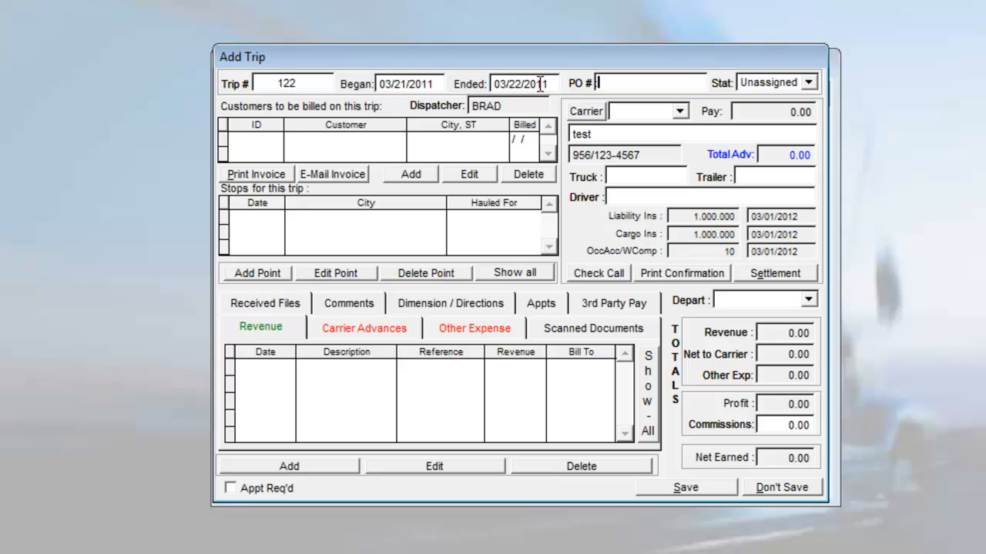
type("1245")
key("Tab")
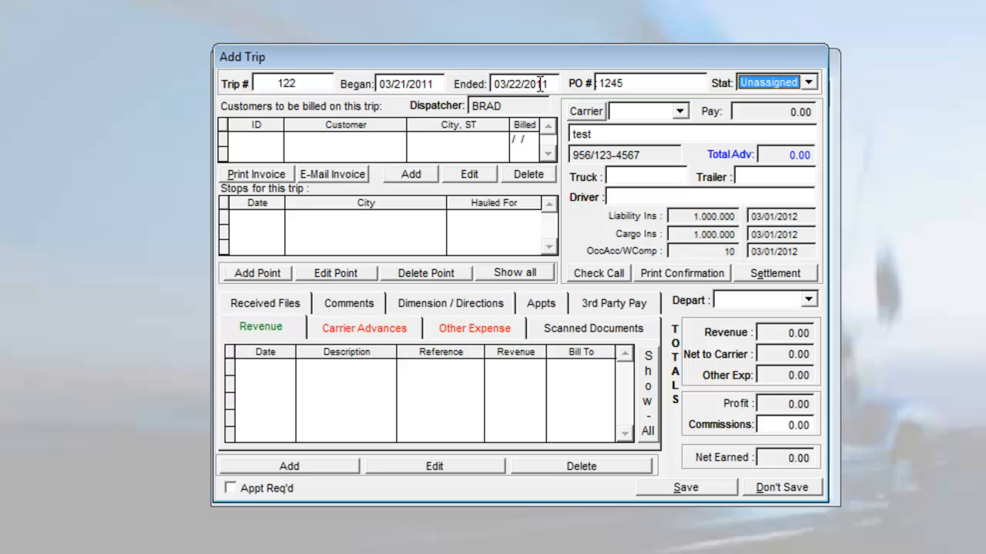
key("Down")
key("Up")
key("Down")
key("Down")
key("Down")
key("Down")
key("Down")
key("Down")
key("Down")
Step: Add customer FOUMTX, Four Seasons Produce of McAllen, TX, to the trip's billing list
left_click(398, 175)
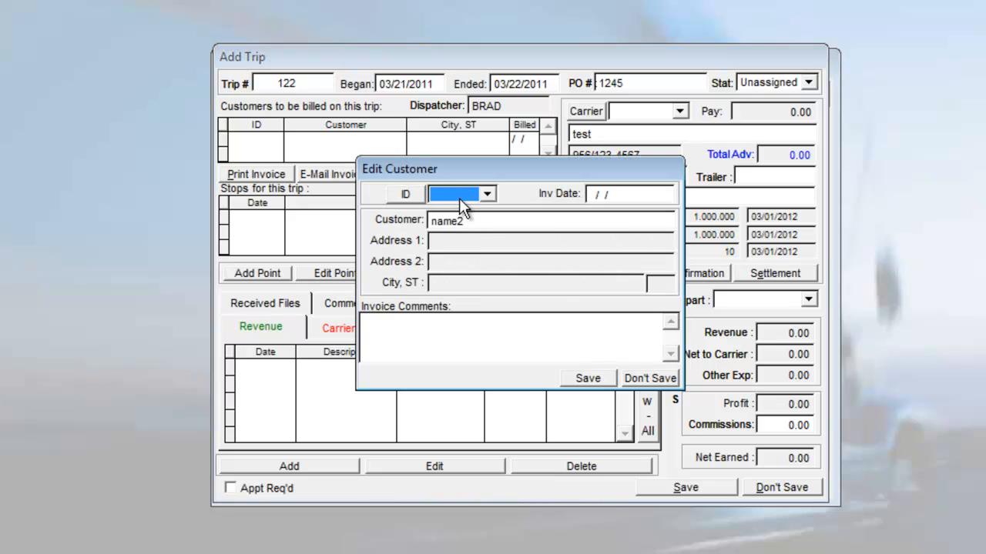
left_click(459, 198)
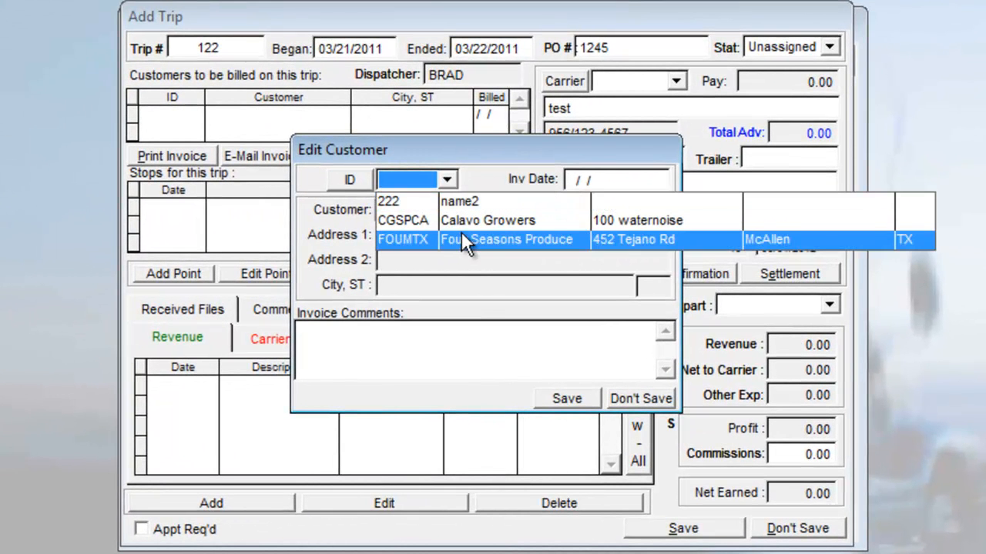
left_click(462, 235)
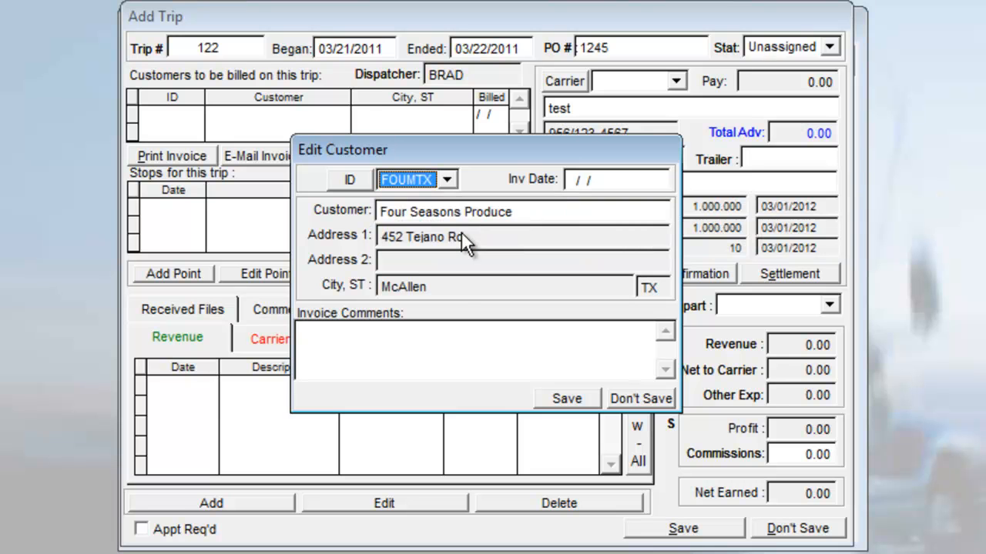
left_click(565, 397)
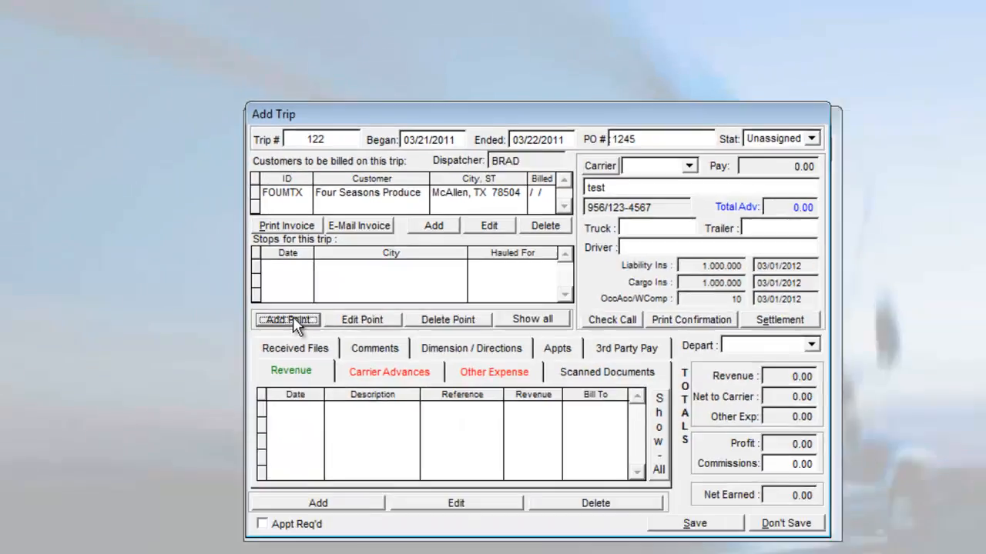
Step: Add a pickup stop at Loop Cold Storage (LOOMTX) in McAllen
left_click(300, 275)
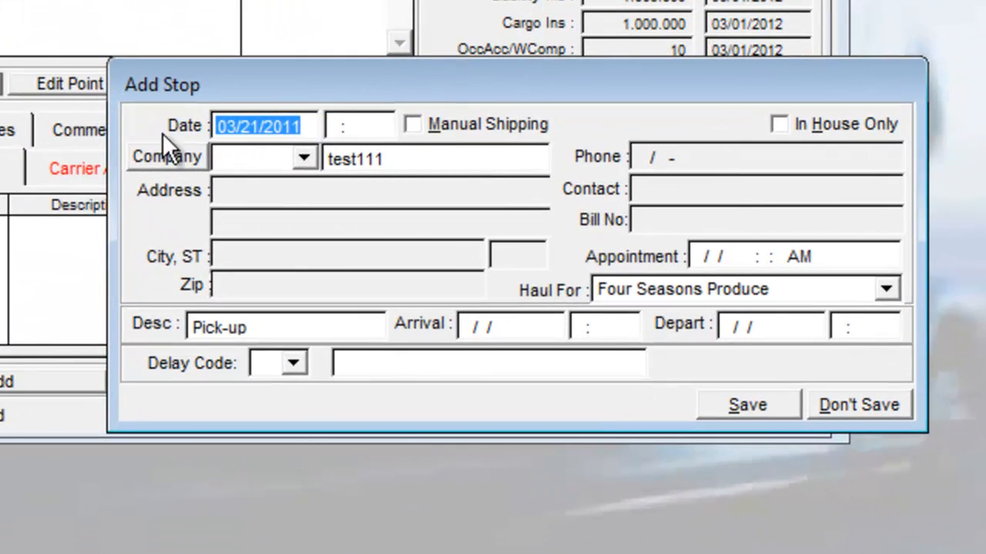
left_click(296, 159)
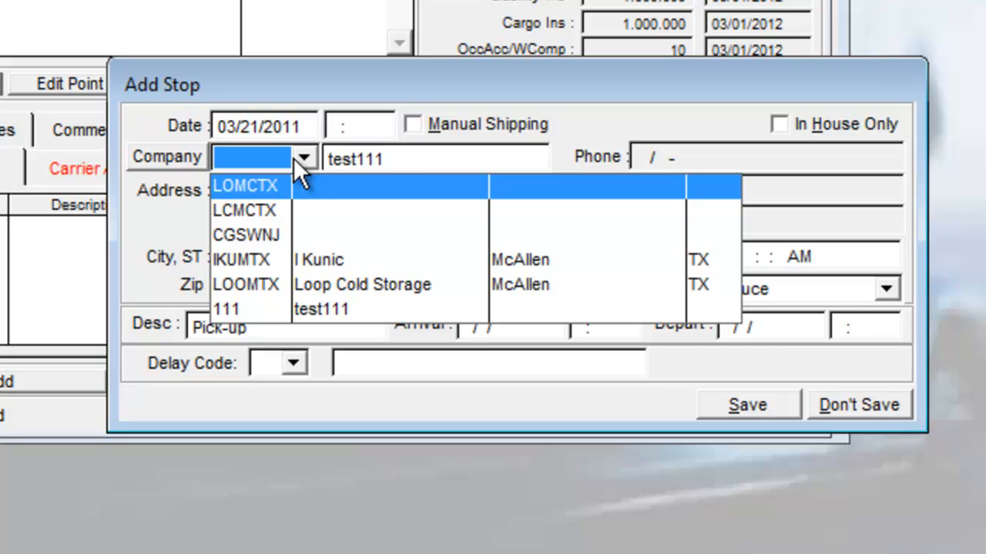
left_click(308, 283)
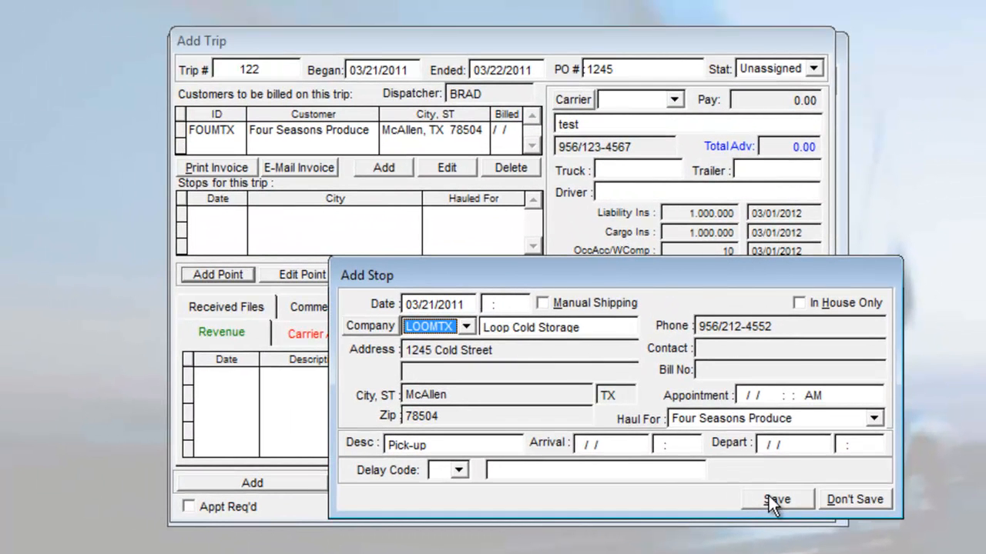
left_click(773, 488)
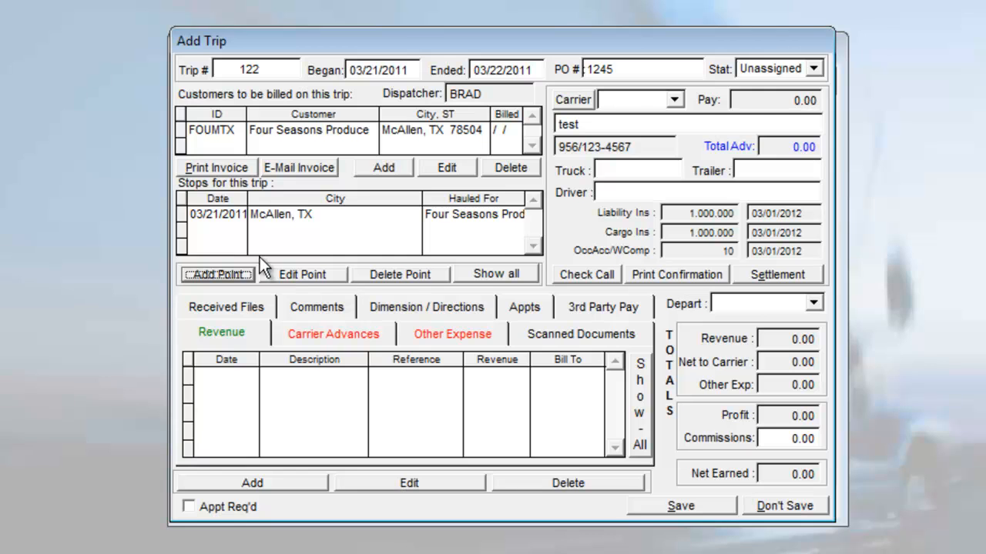
left_click(230, 271)
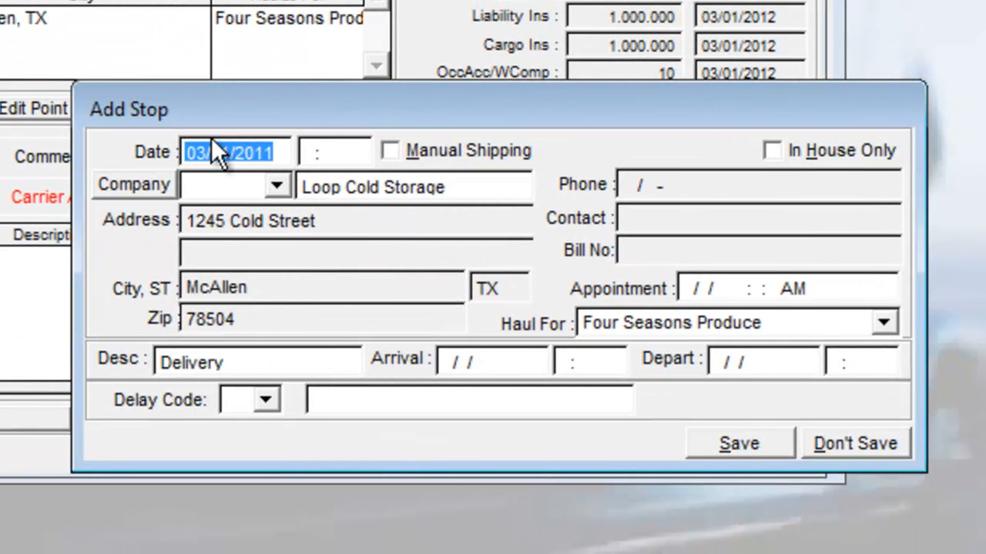
type("03/22/2011")
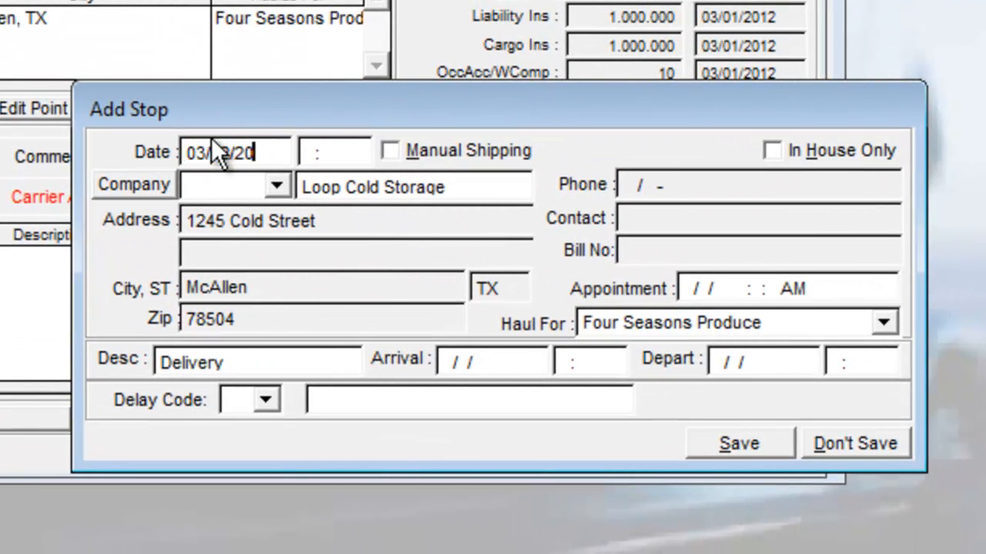
left_click(232, 183)
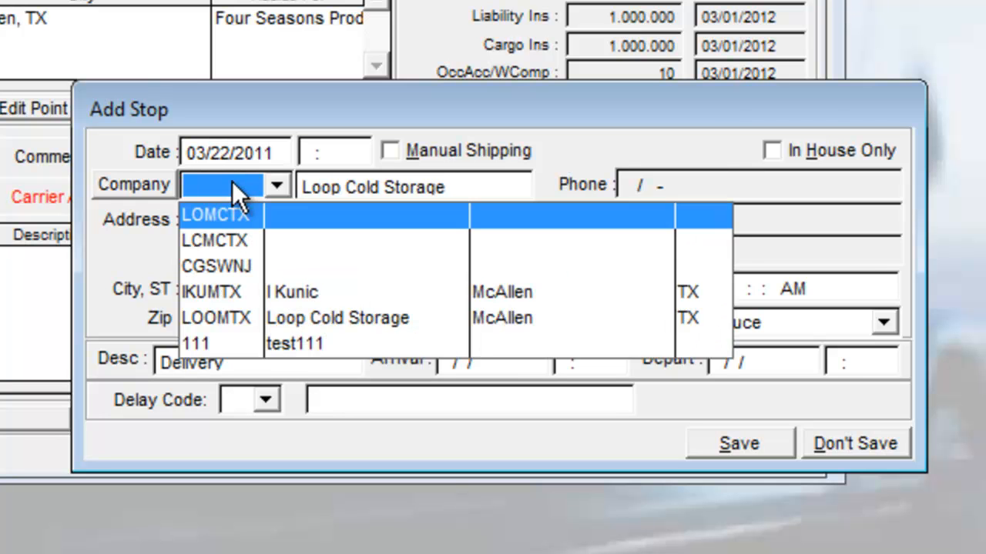
left_click(283, 296)
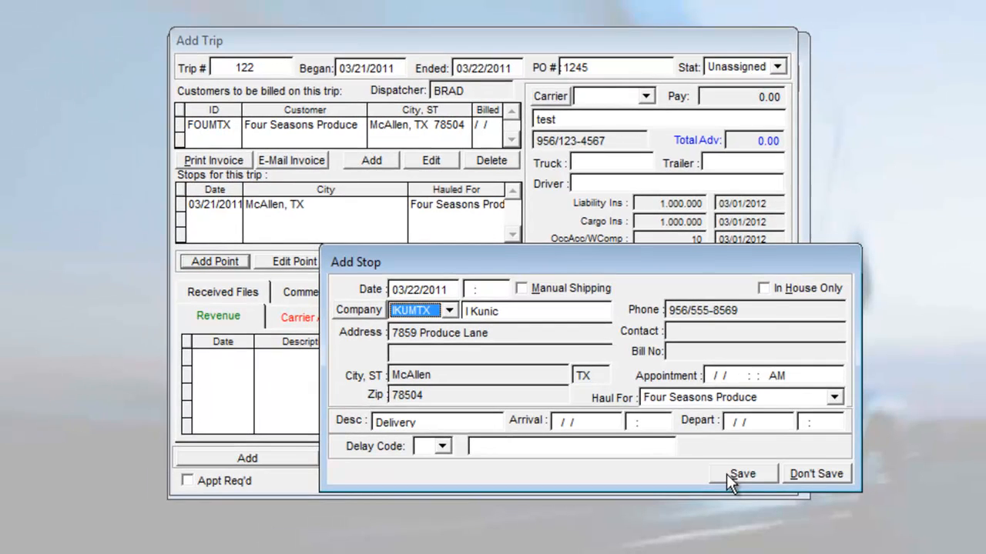
left_click(731, 475)
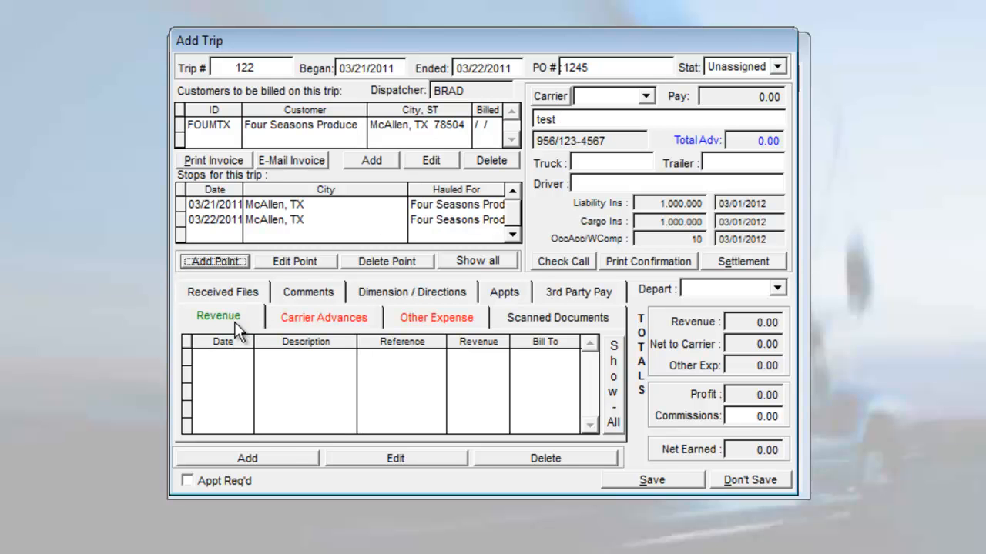
Step: Add a revenue line described 'Onions' for 875 miles with an initial rate
left_click(271, 457)
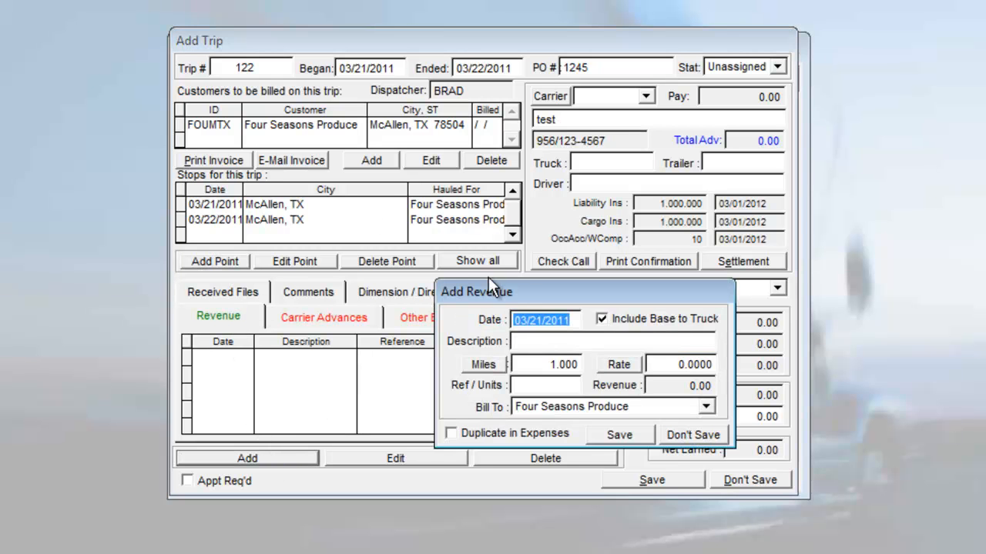
left_click(540, 339)
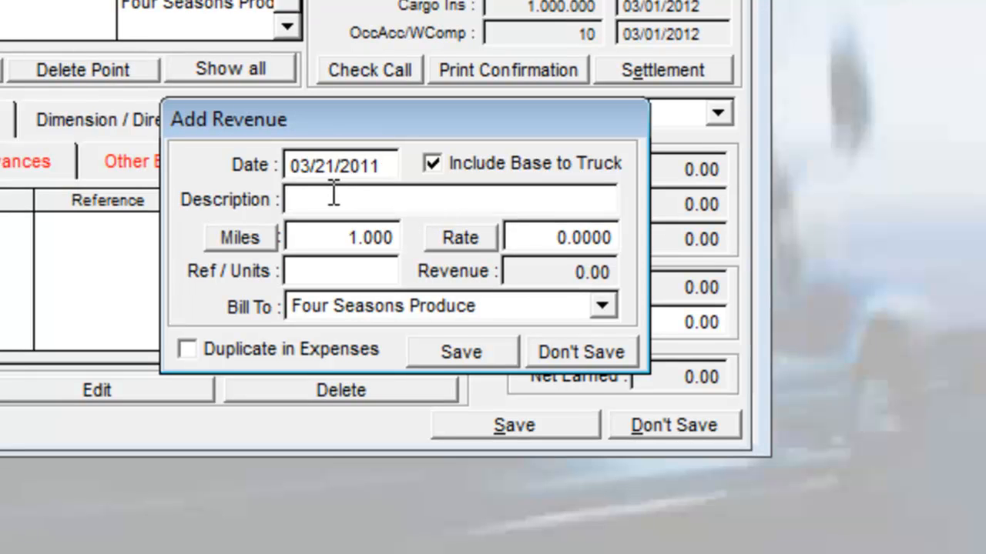
type("Onion")
key("BackSpace")
key("BackSpace")
key("BackSpace")
type("ions")
key("Tab")
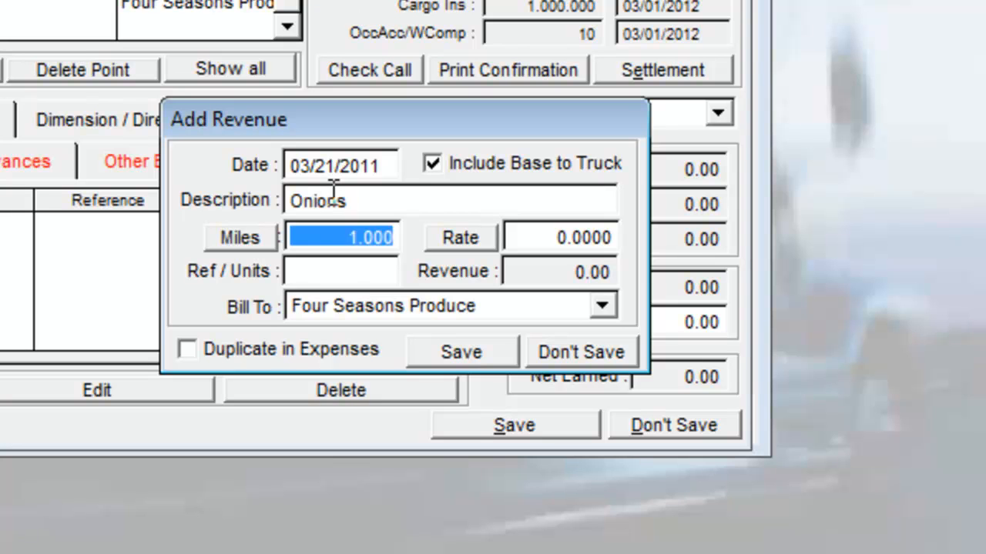
type("8753 .")
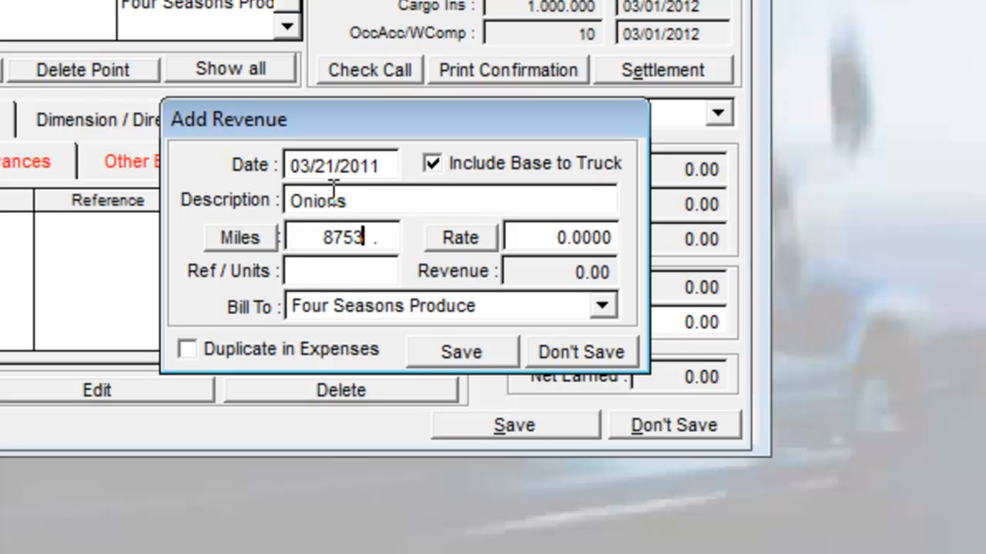
key("BackSpace")
type(".")
key("Tab")
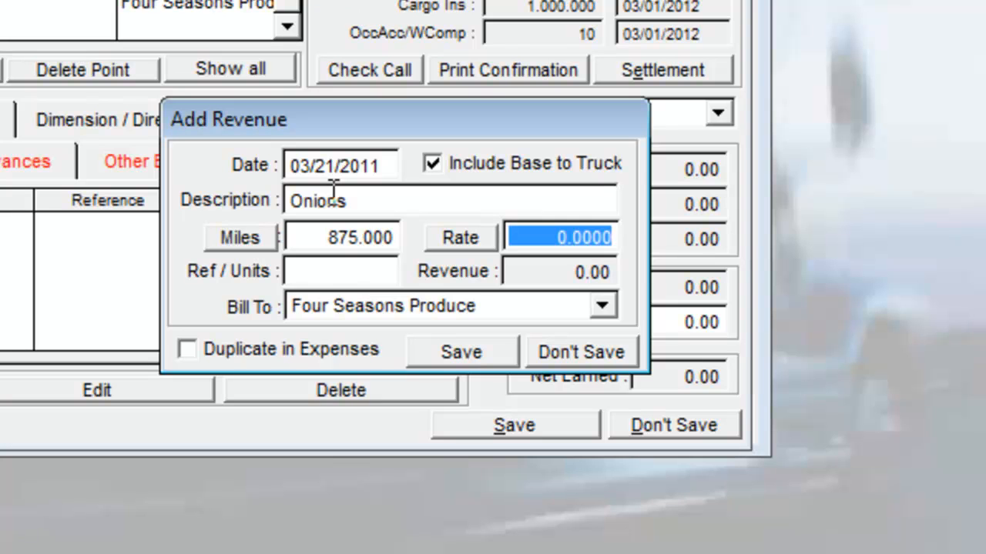
type("375.")
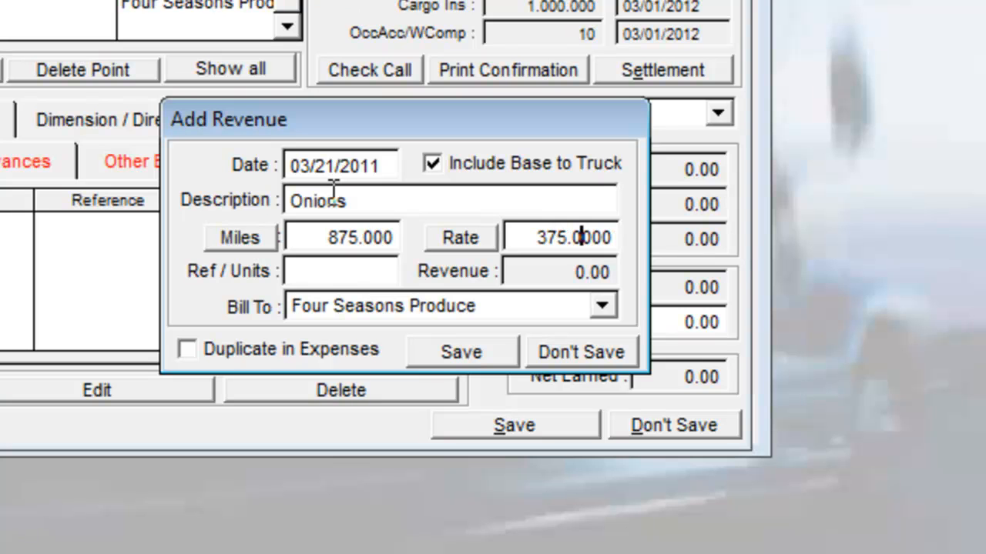
key("Tab")
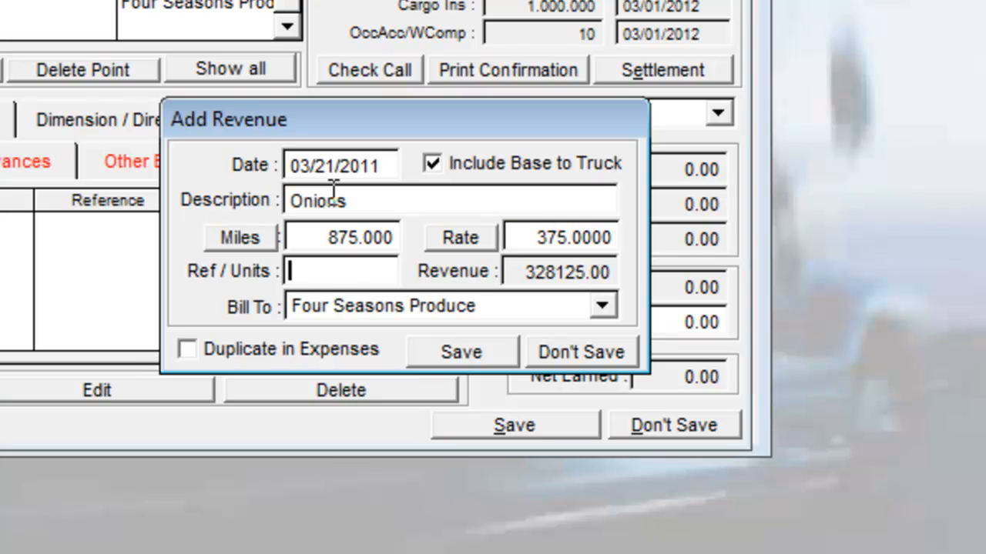
Step: Correct the rate to 3.75 and save the line billed to Four Seasons Produce
left_click(589, 237)
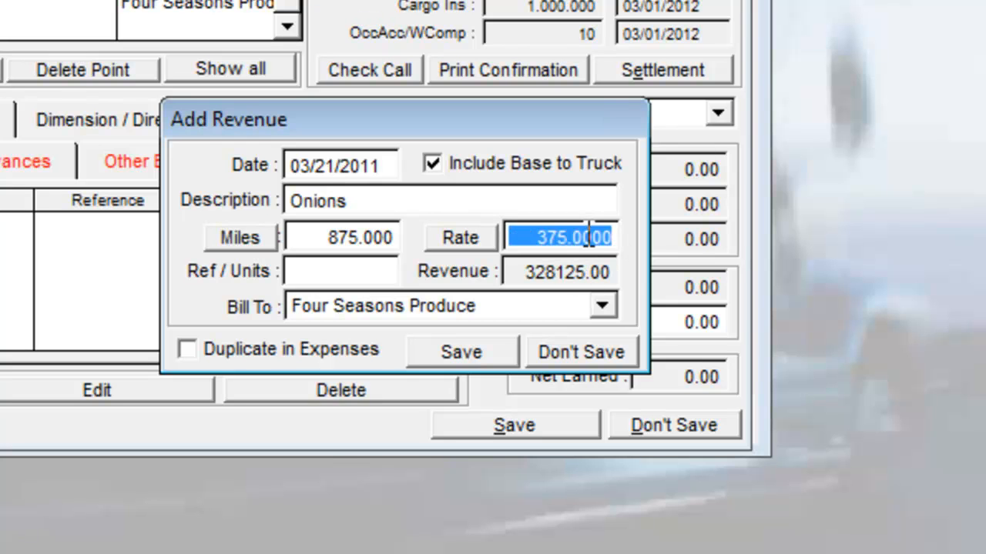
type("3.75")
key("Tab")
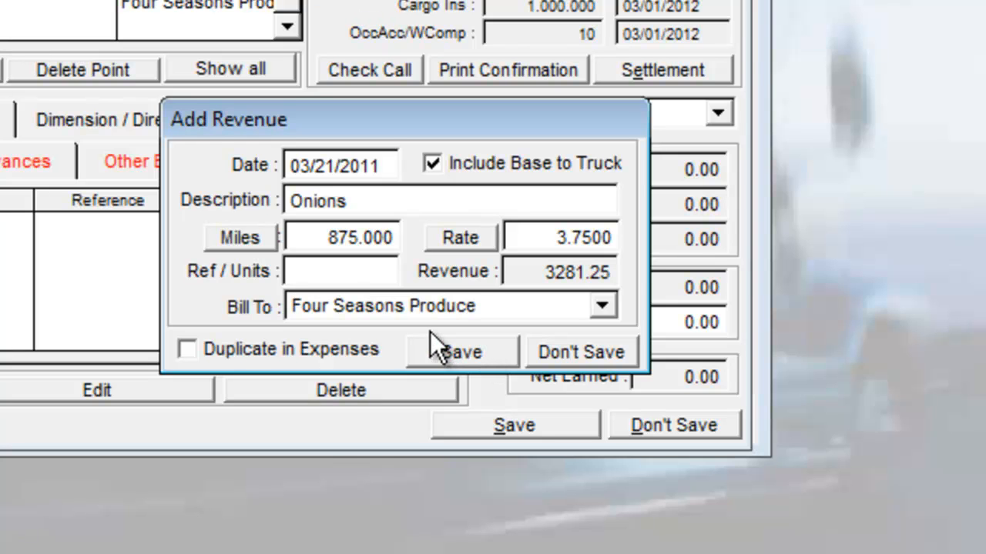
left_click(395, 307)
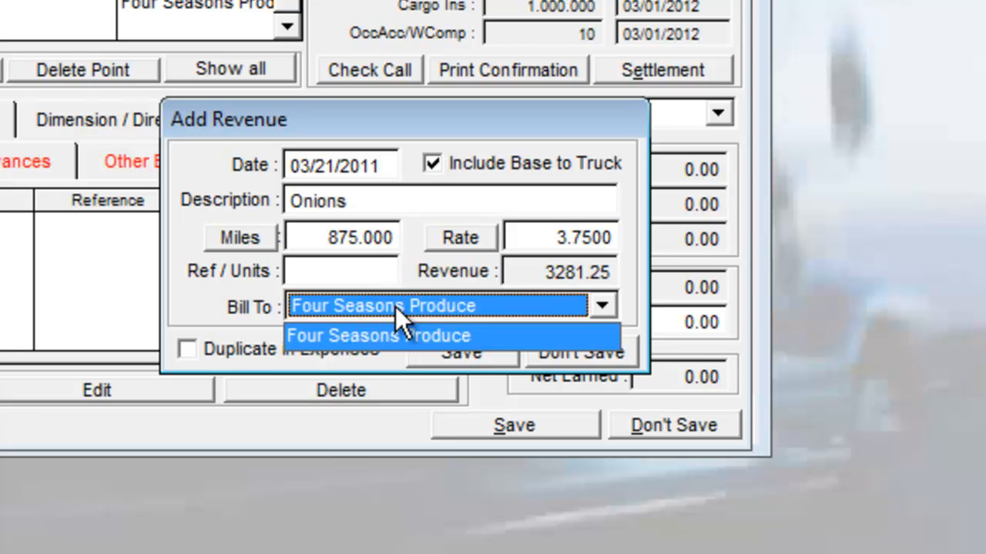
left_click(451, 360)
left_click(451, 360)
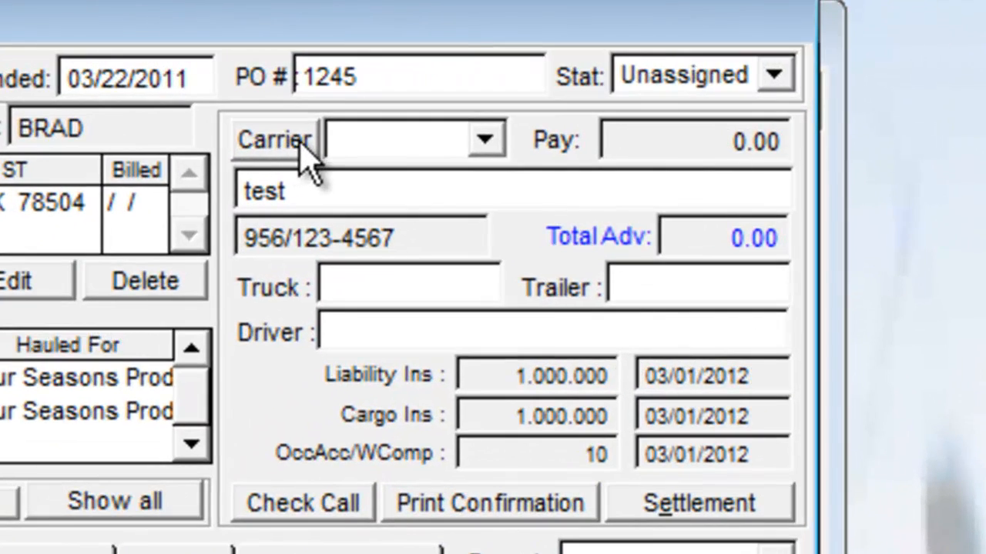
Step: Assign carrier Gator Transportation (GATMTX), truck 007, trailer 737 and the driver's name, then open the rate confirmation
left_click(374, 151)
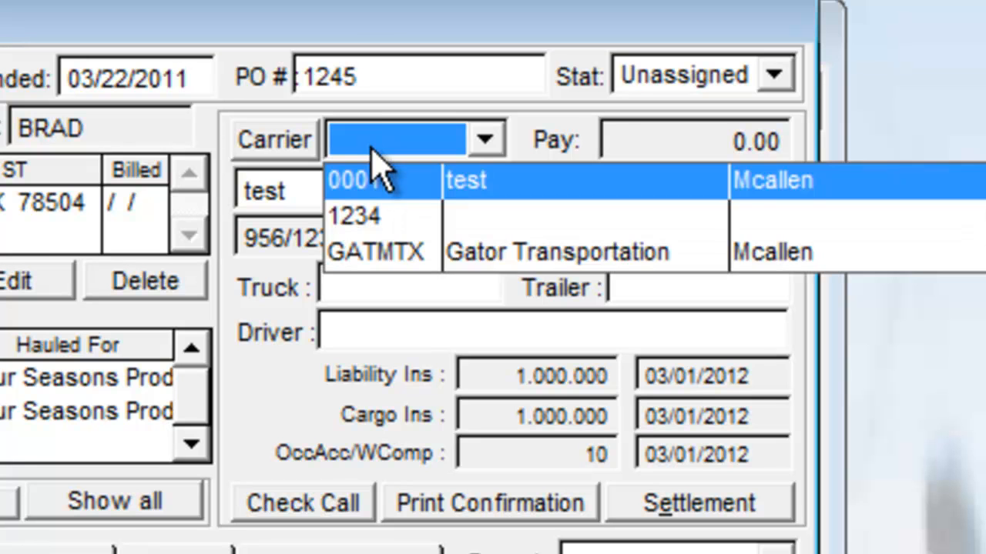
left_click(429, 253)
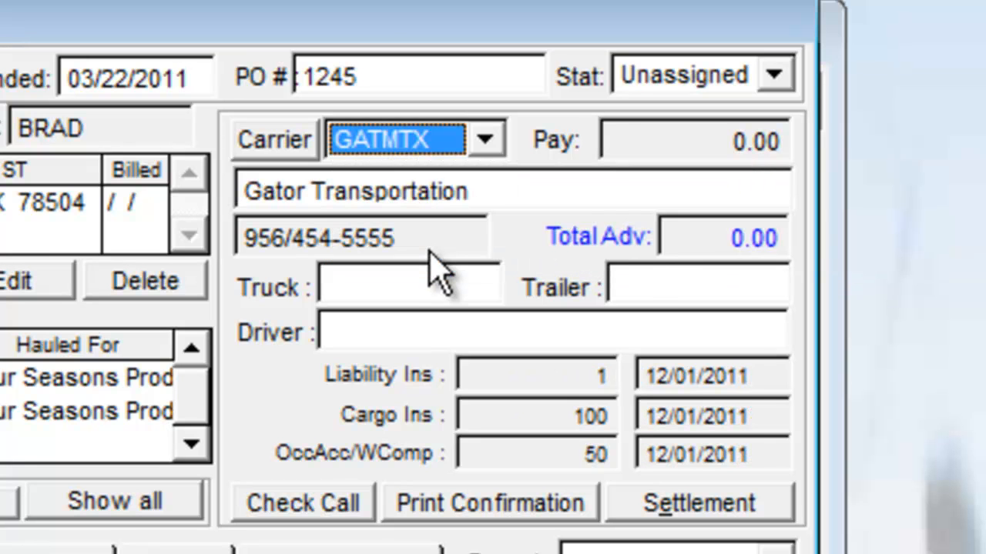
left_click(419, 279)
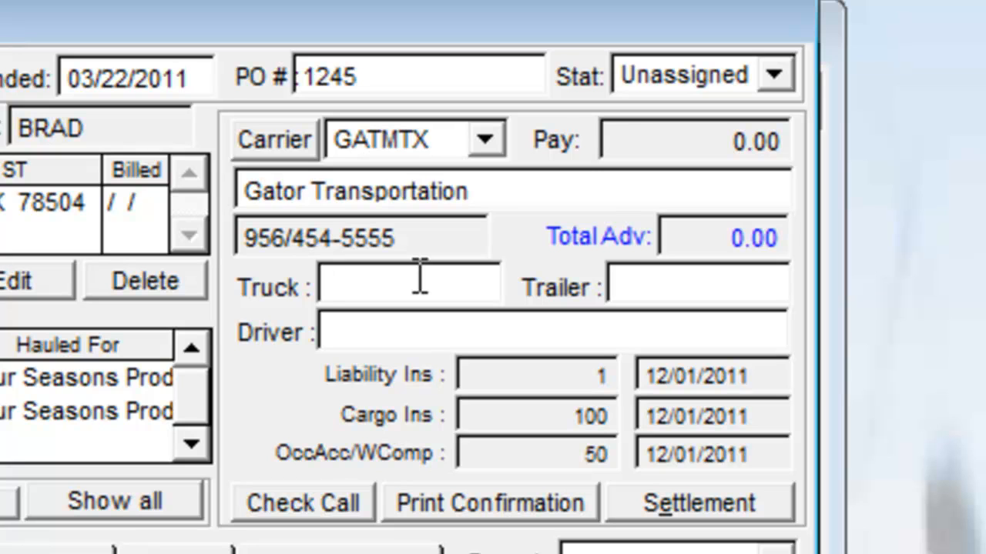
type("007")
key("Tab")
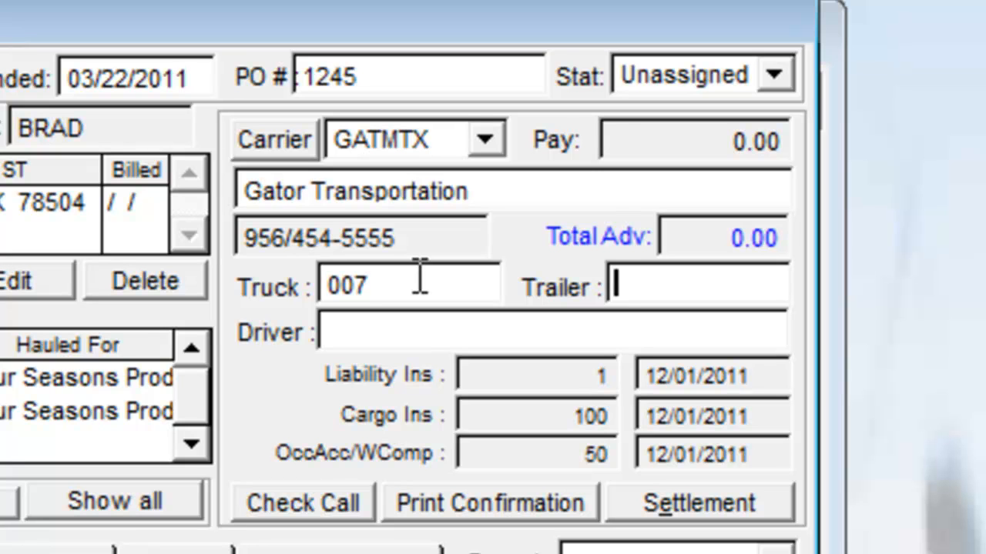
type("737")
key("Tab")
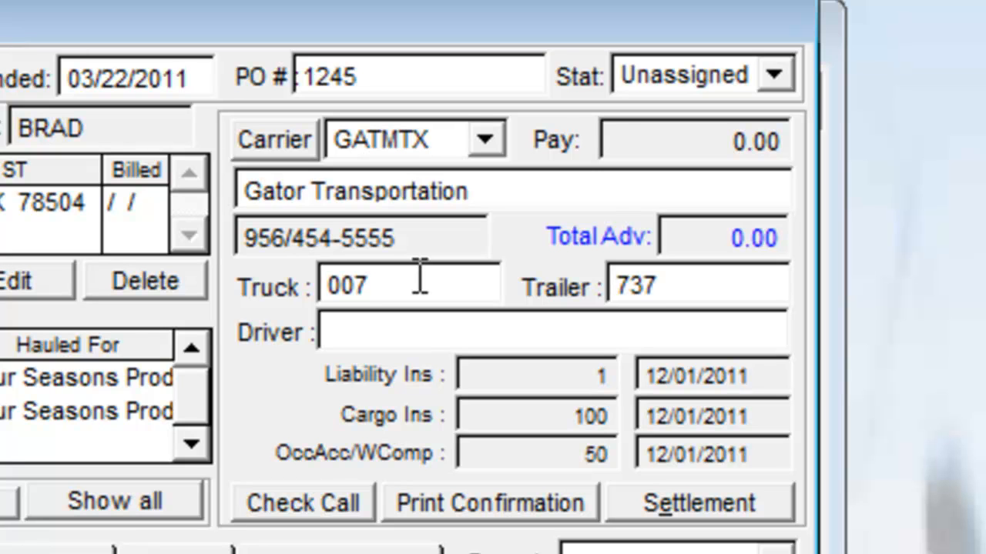
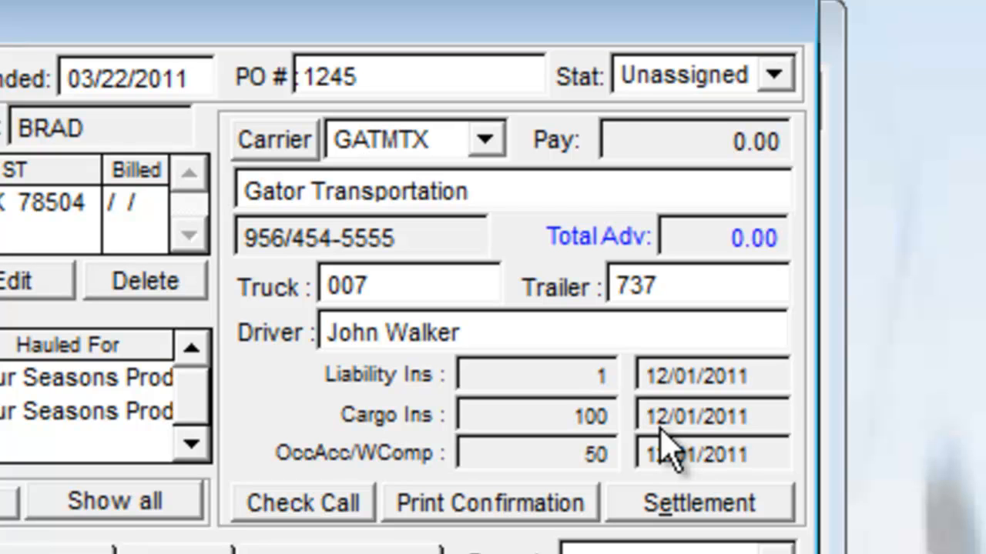
left_click(465, 512)
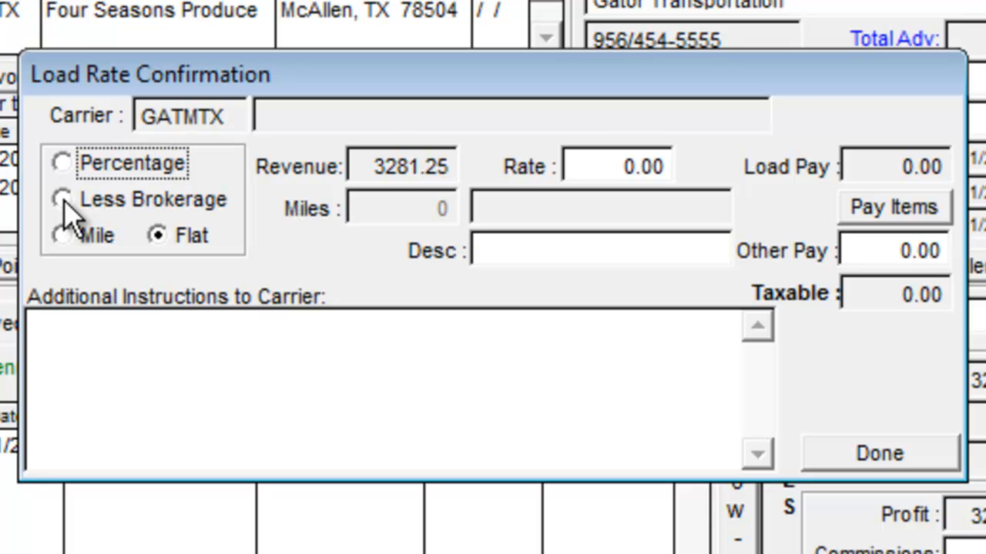
Step: Pay the carrier revenue less a 0.10 brokerage rate
left_click(63, 200)
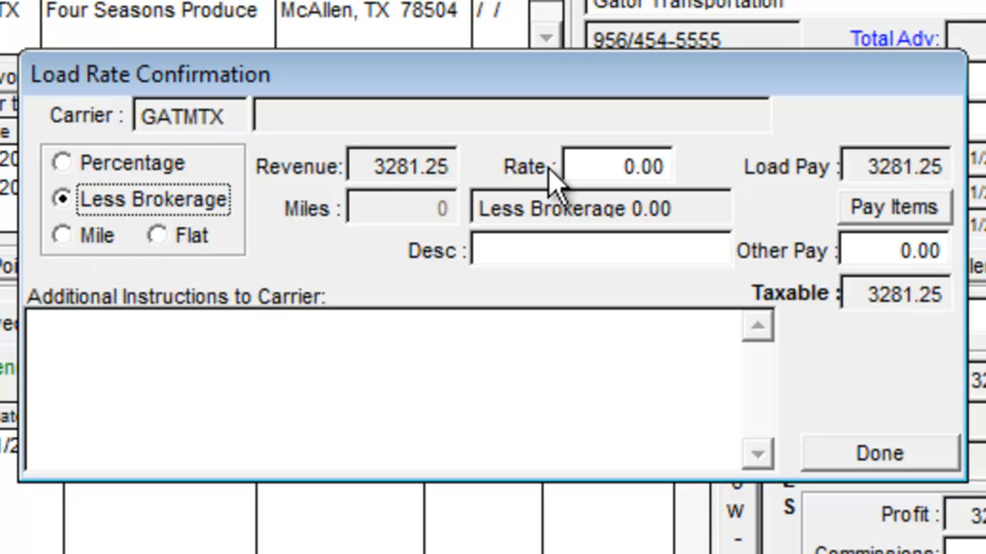
left_click(606, 166)
type(".1")
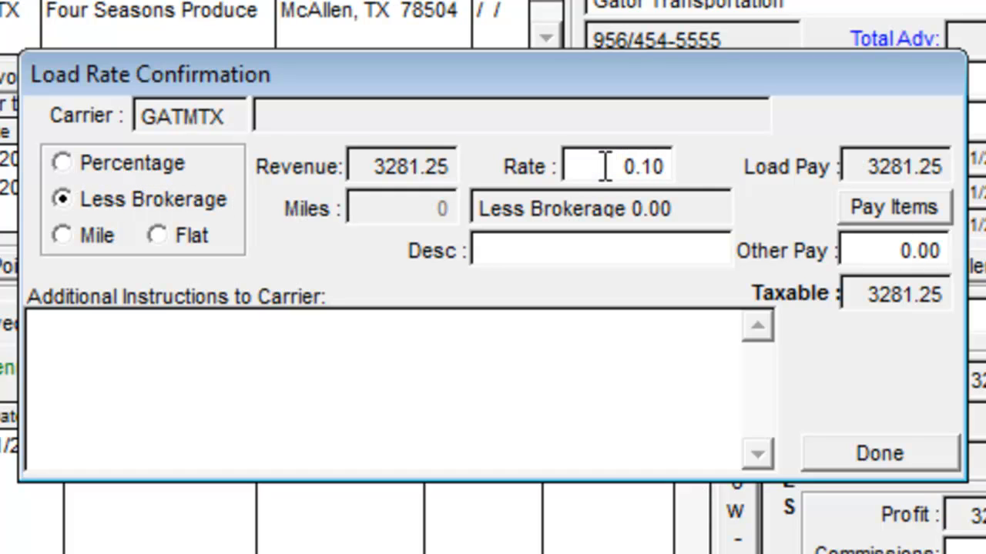
key("Tab")
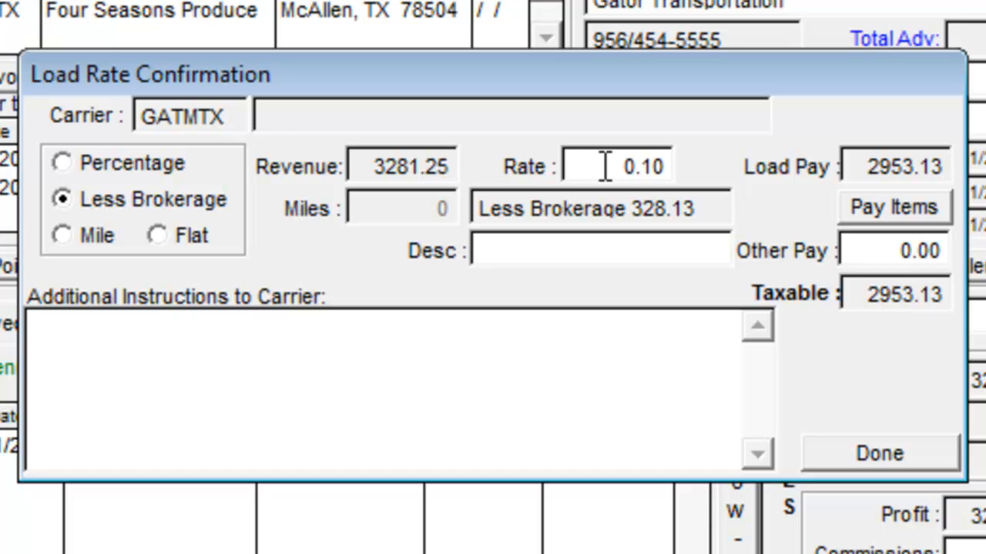
Step: Add the carrier instruction 'Must Be kept cold'
left_click(219, 339)
type("Must")
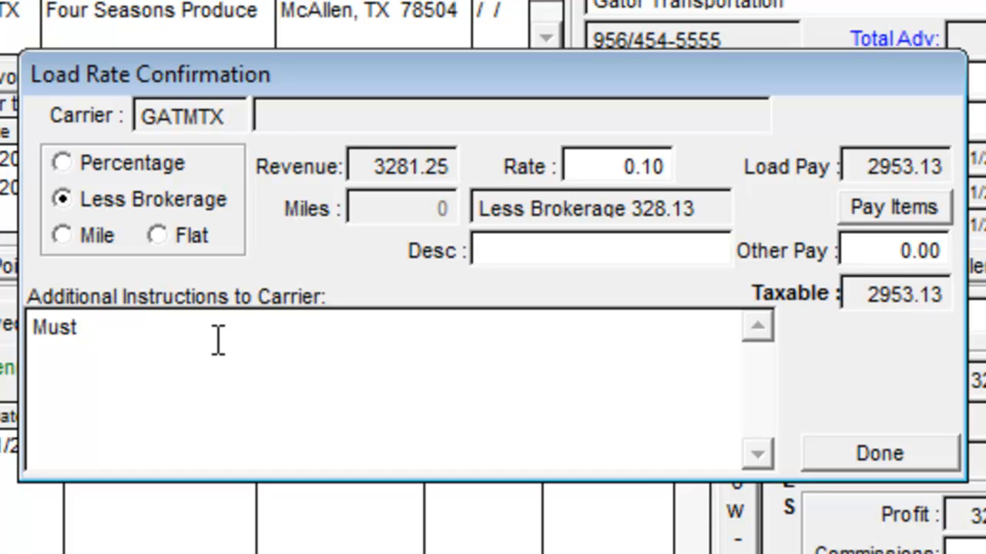
type("Be ")
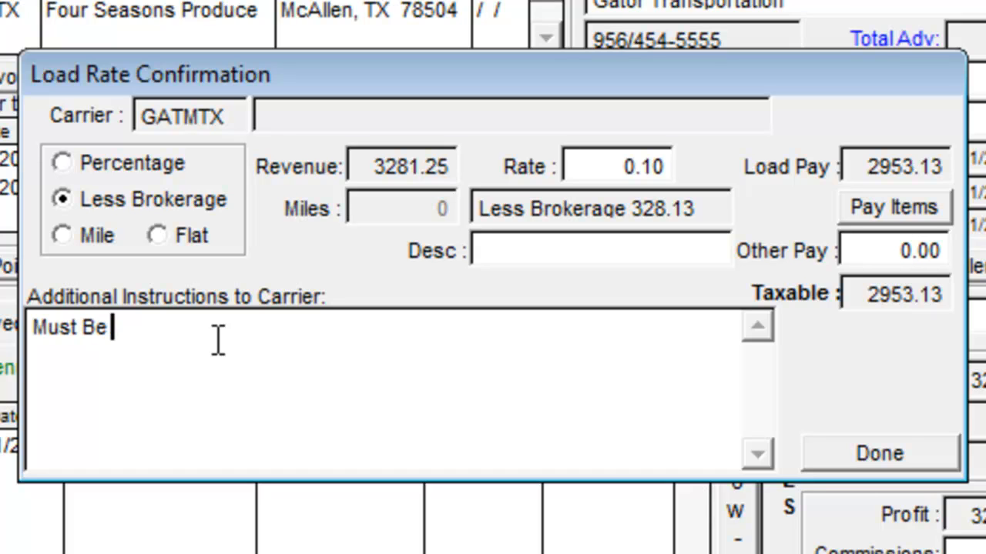
type("kept ")
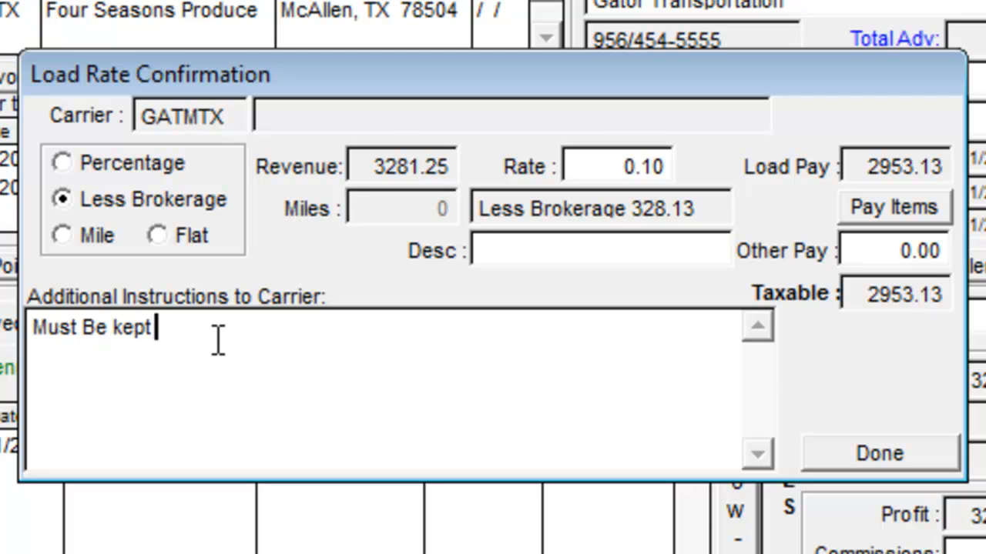
type("cold")
Step: Finish the rate confirmation and cancel printing it
left_click(843, 456)
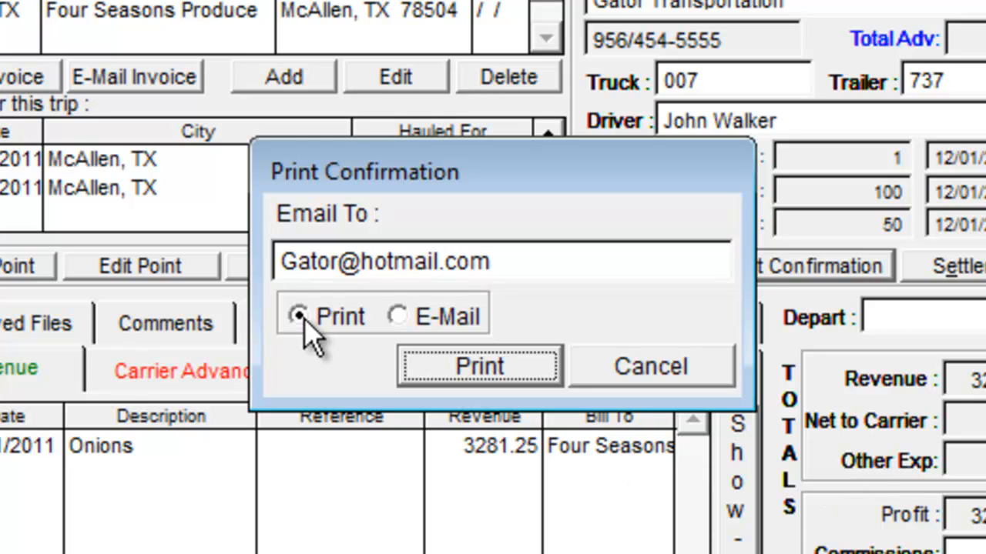
left_click(608, 368)
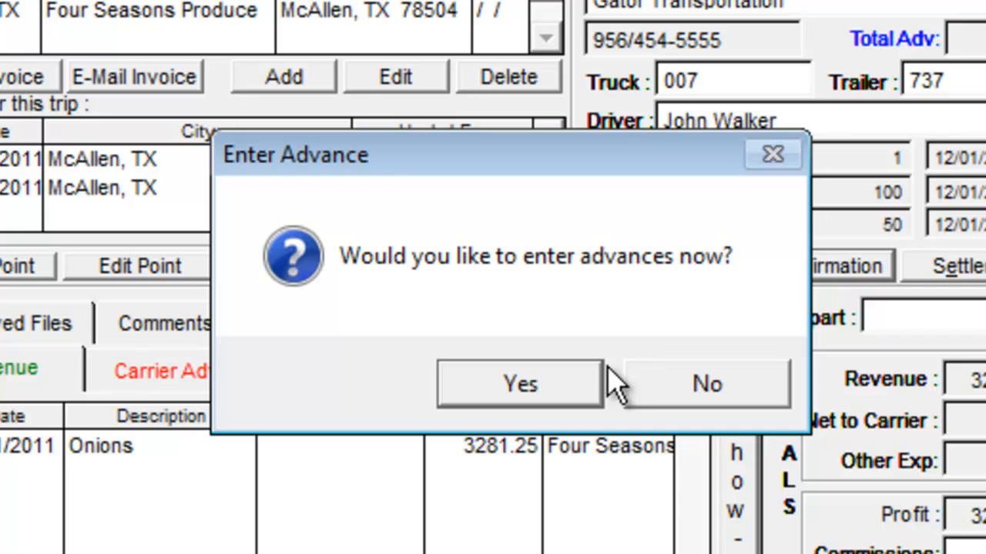
Step: Enter and save a 100.00 driver advance, declining another advance check
left_click(568, 383)
left_click(655, 306)
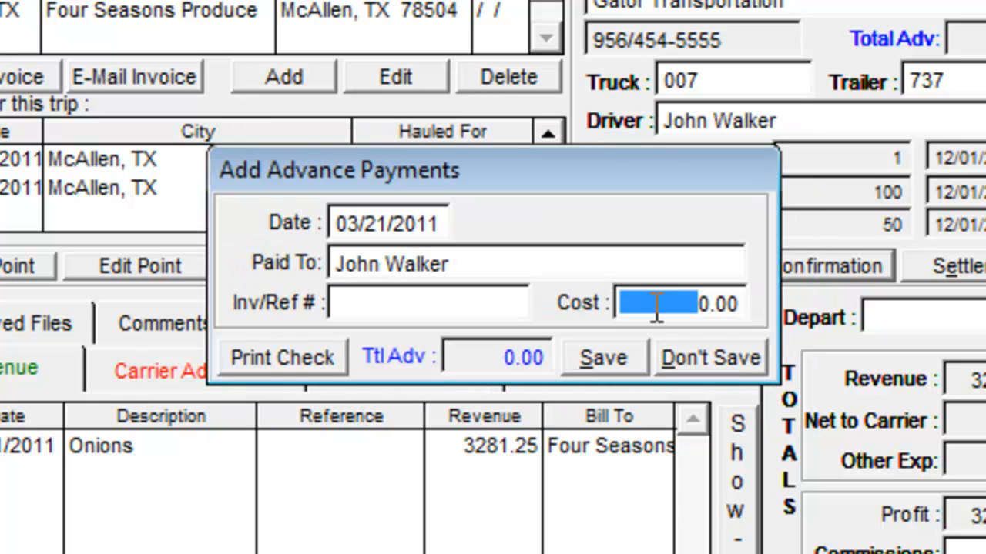
triple_click(656, 307)
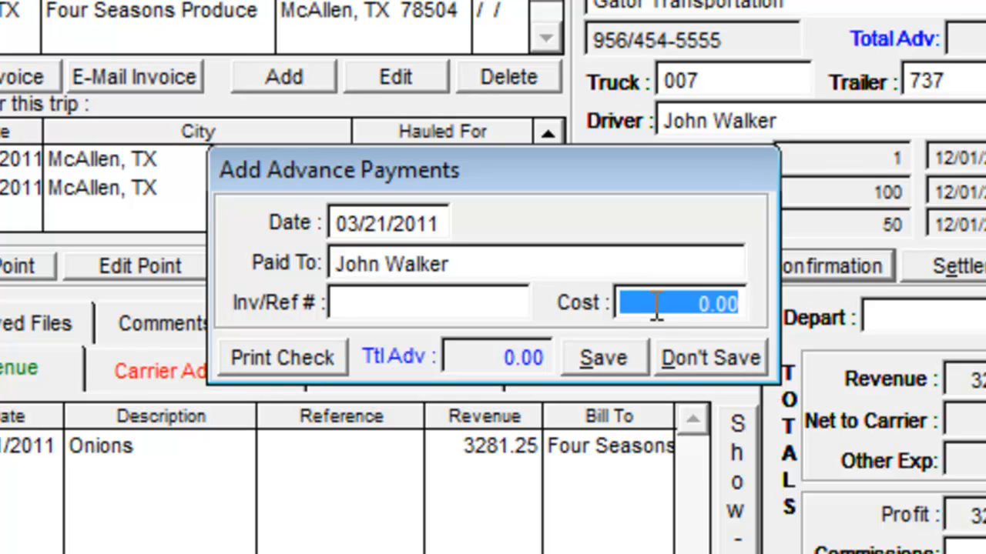
type("100.00")
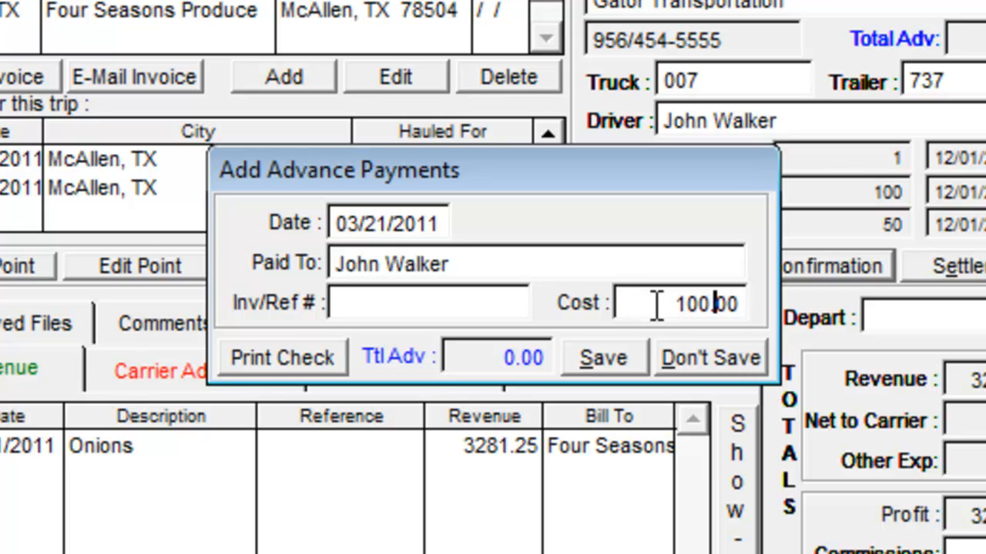
key("Tab")
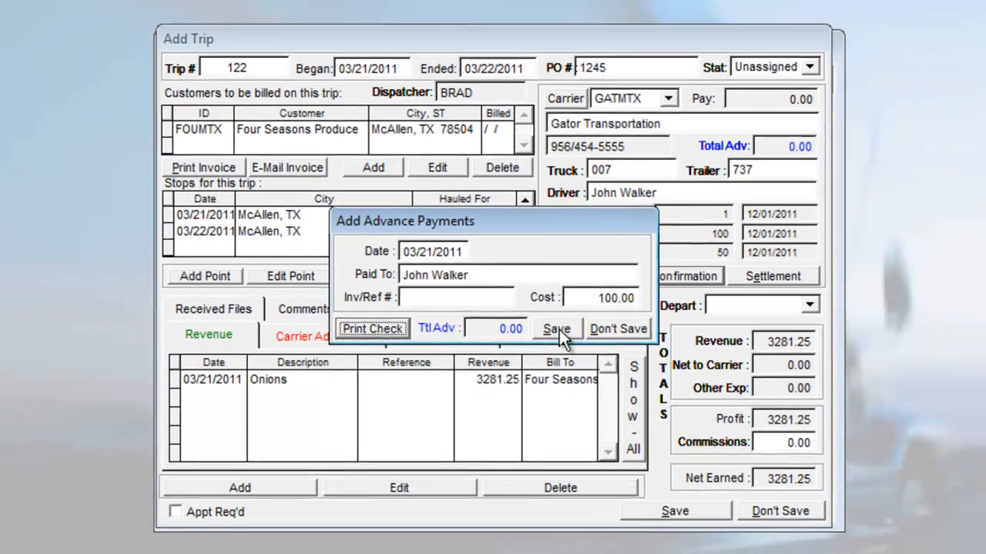
left_click(603, 358)
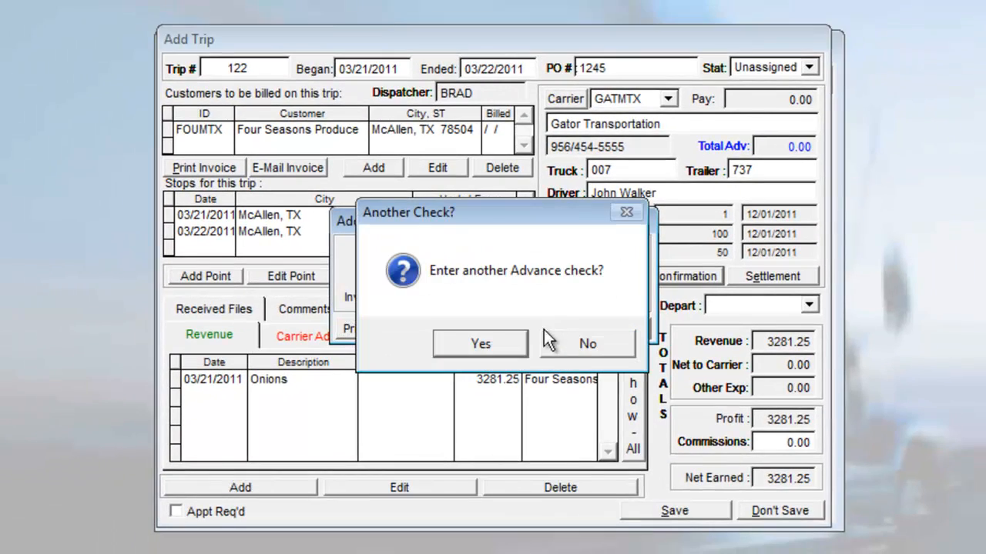
left_click(566, 343)
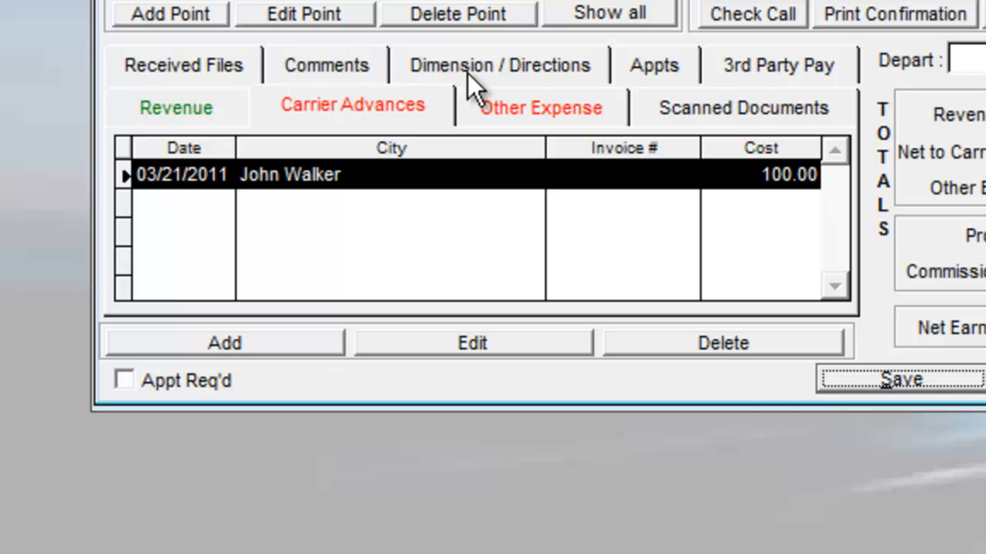
Step: Look over the Comments and Received Files tabs, then add an appointment from Appts
left_click(373, 63)
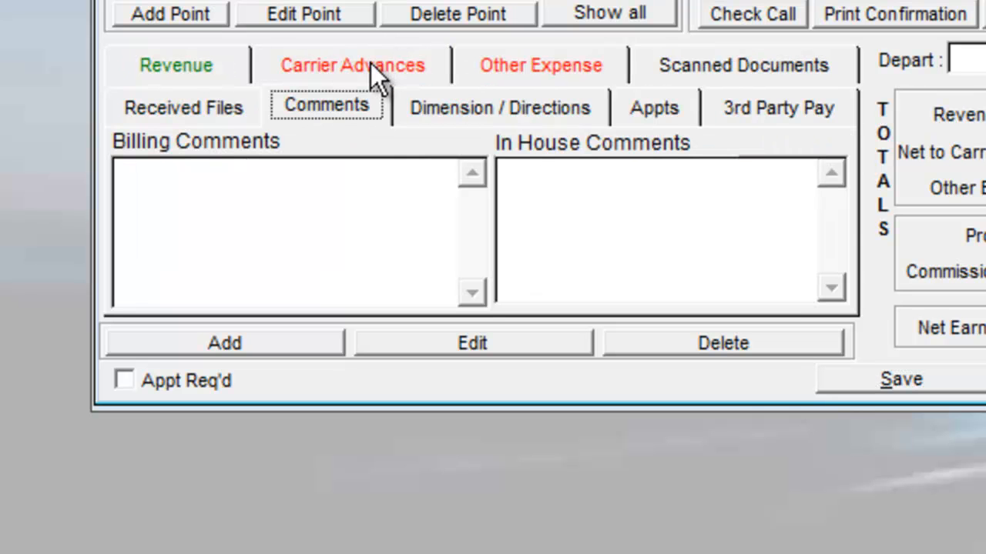
left_click(657, 227)
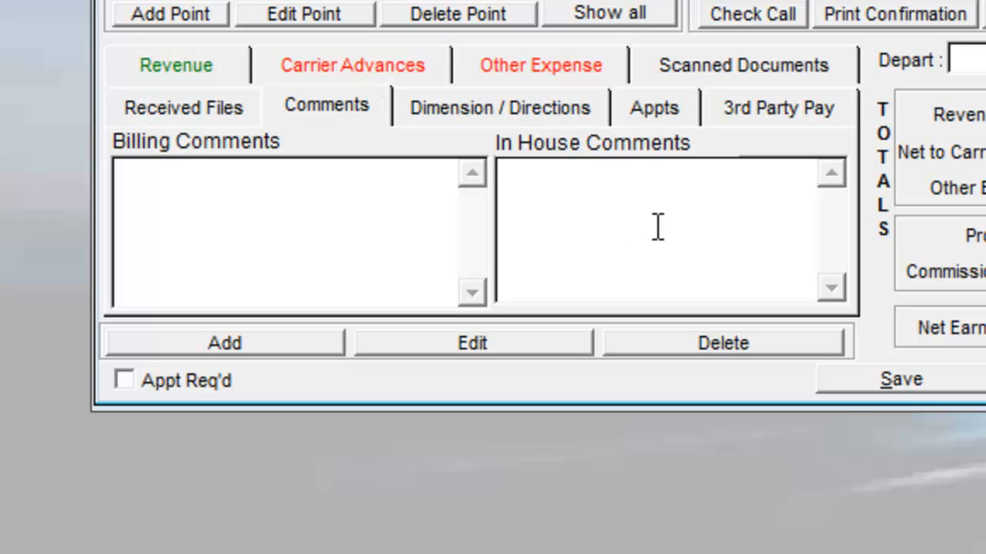
left_click(247, 269)
left_click(201, 110)
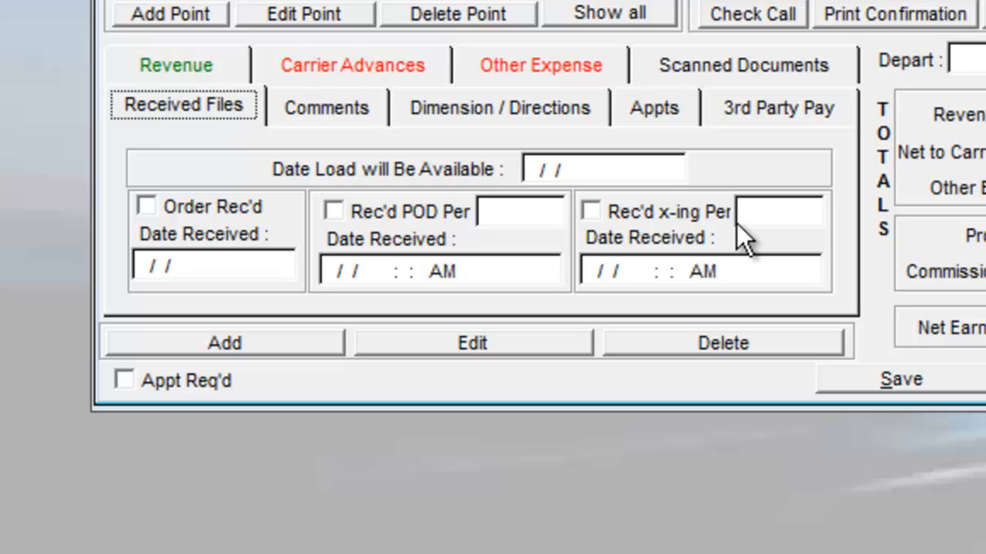
left_click(660, 120)
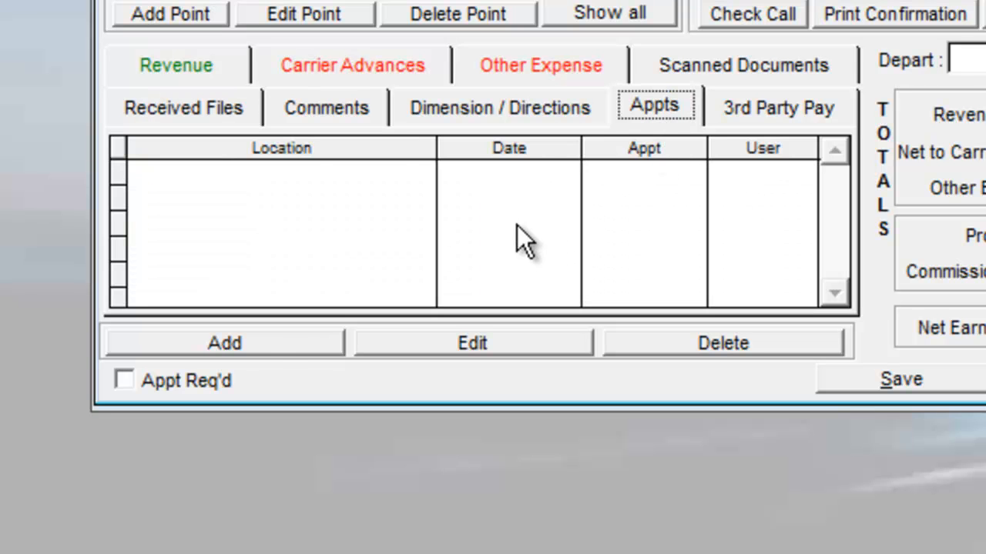
left_click(267, 347)
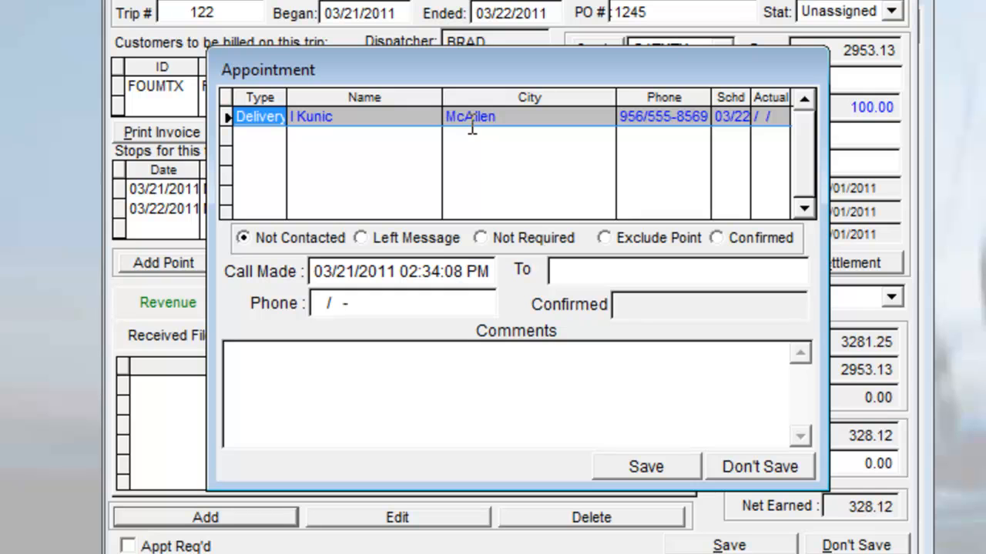
Step: Mark the delivery appointment Confirmed and save it without e-mailing it or confirming others
left_click(561, 270)
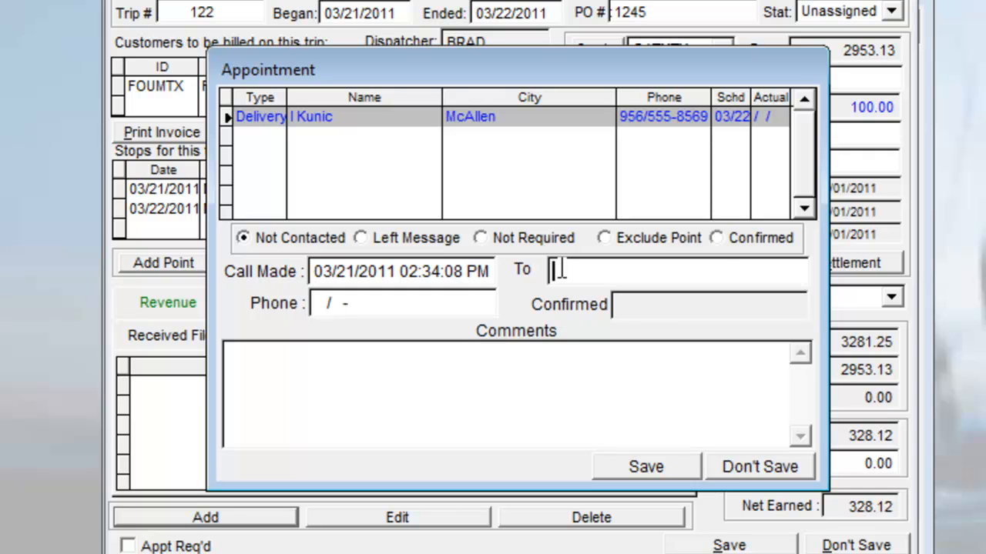
left_click(716, 239)
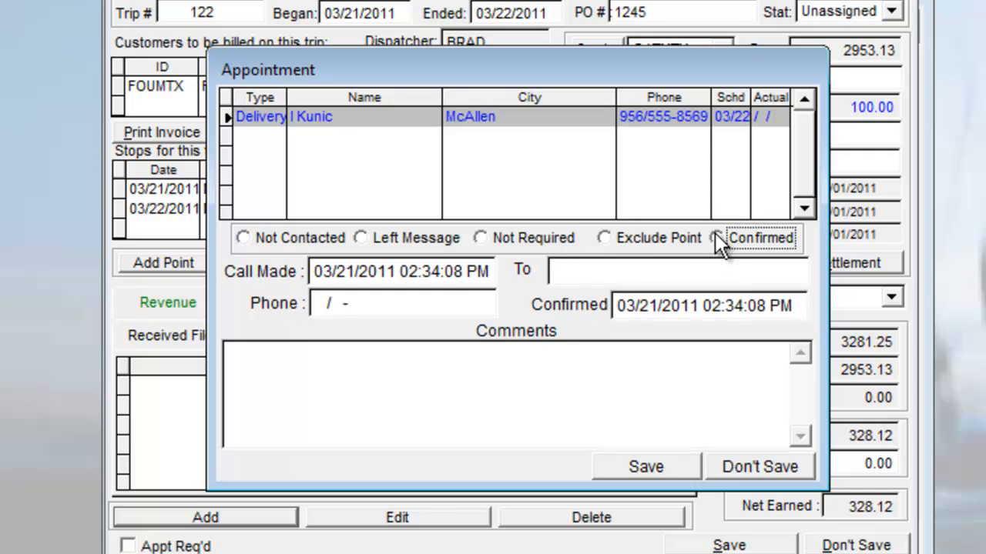
left_click(638, 462)
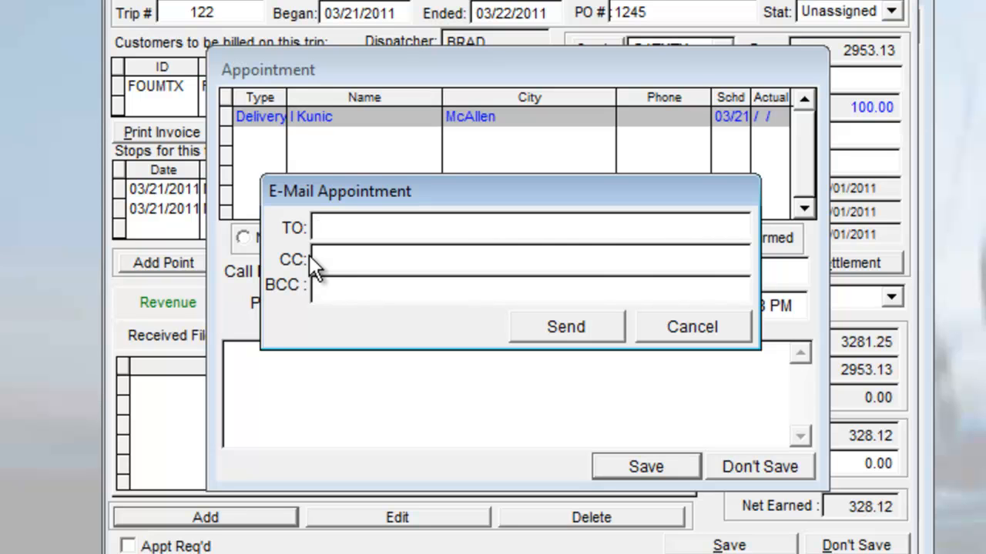
left_click(656, 324)
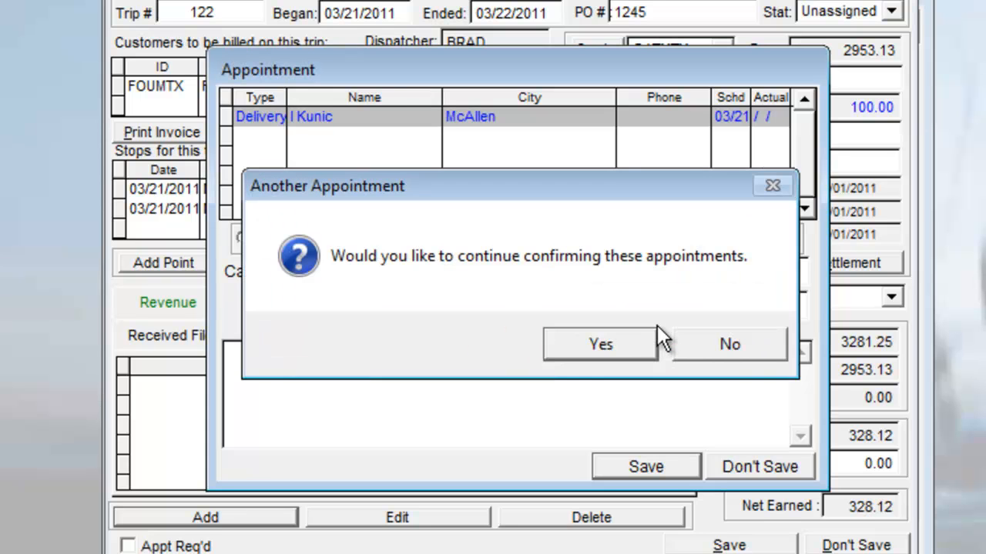
left_click(692, 348)
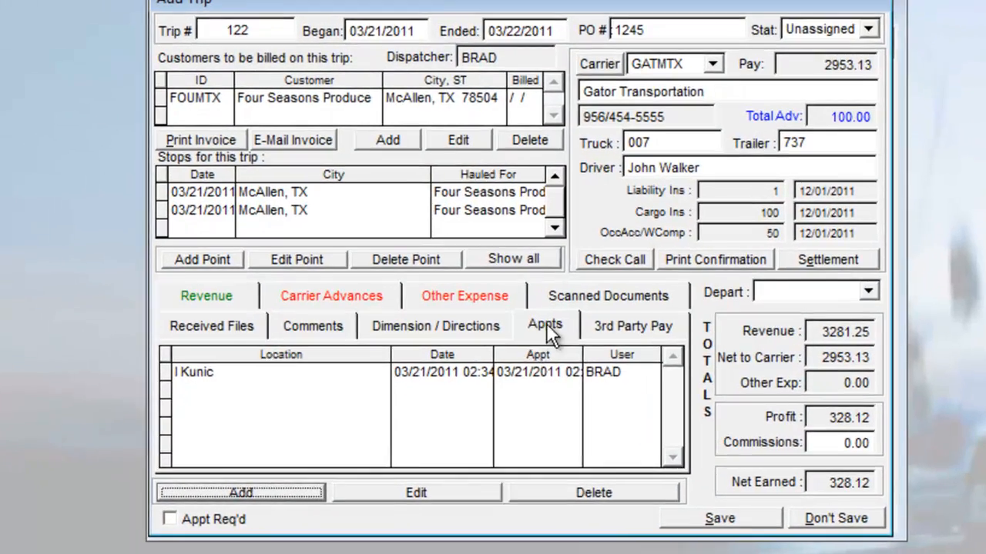
left_click(581, 314)
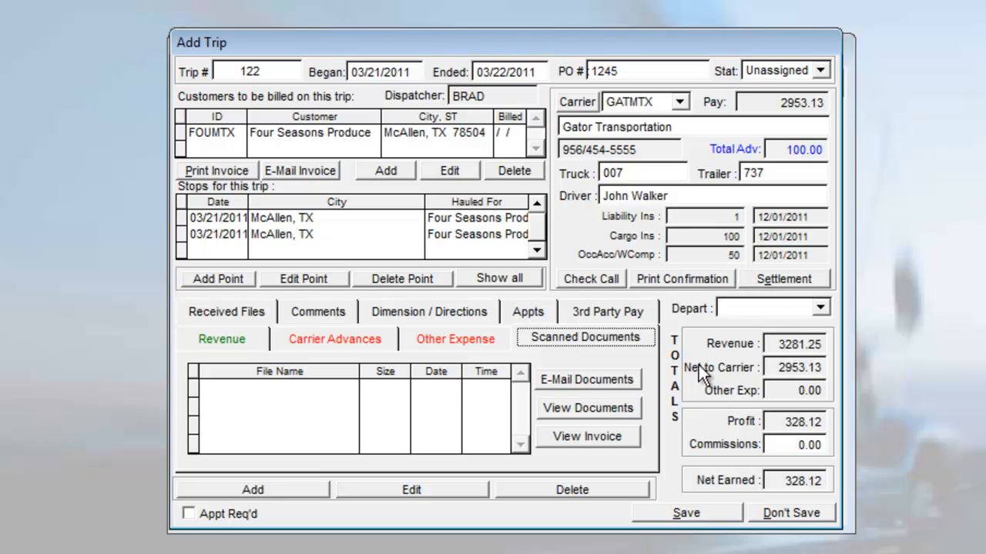
Step: Save new trip 122 after the settlement warns the trip must be saved first
left_click(767, 282)
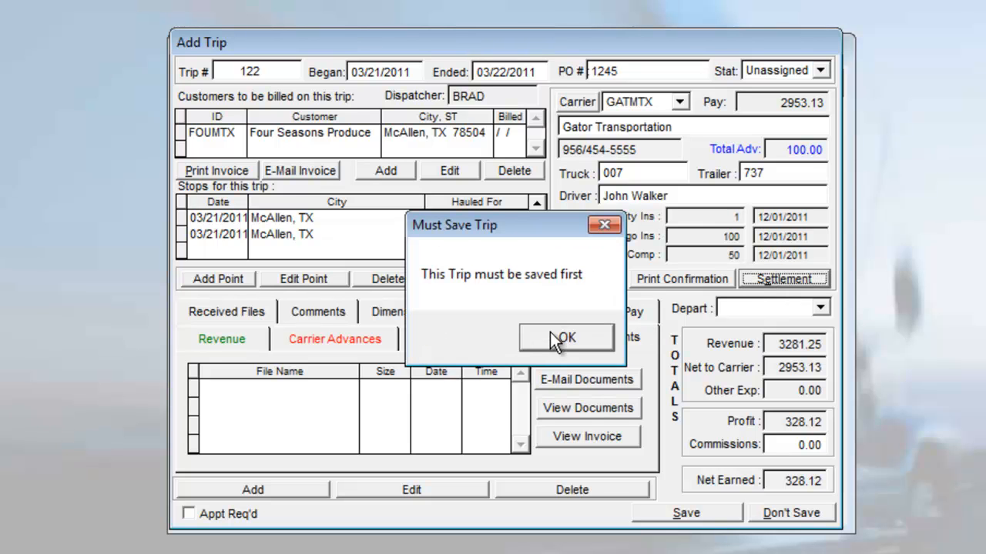
left_click(561, 338)
left_click(686, 513)
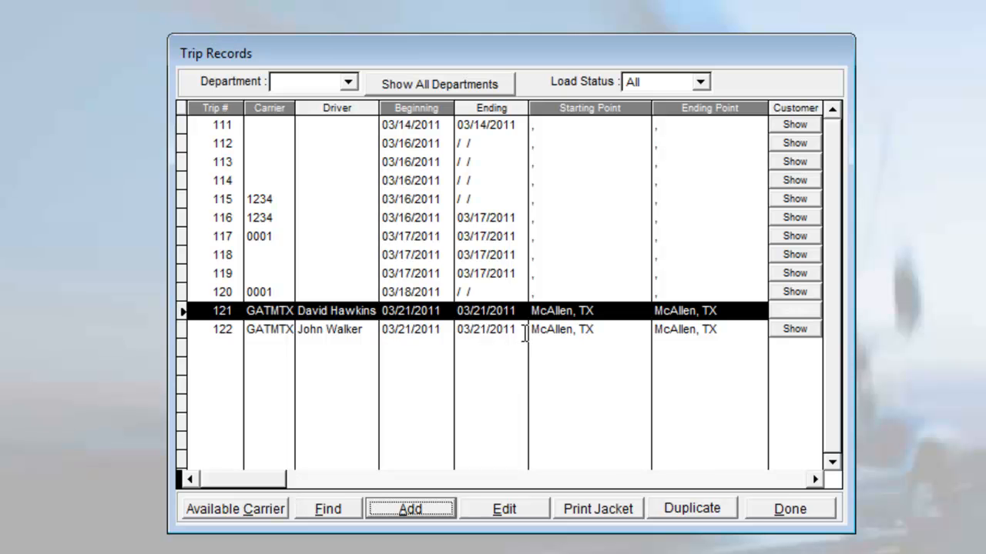
Step: Reopen trip 122 and review its settlement: 0.100 rate, 100.00 advance, 2853.13 total due
double_click(523, 332)
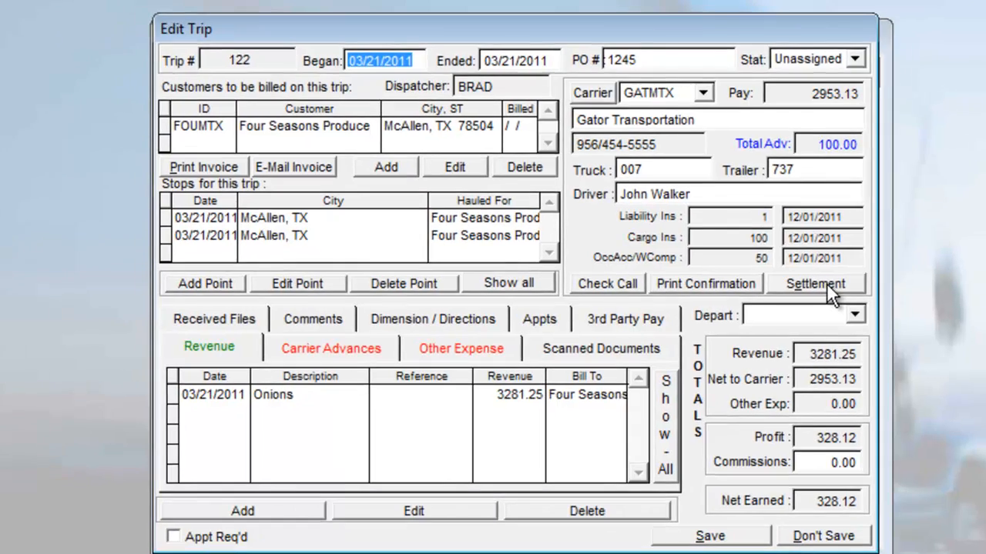
left_click(828, 284)
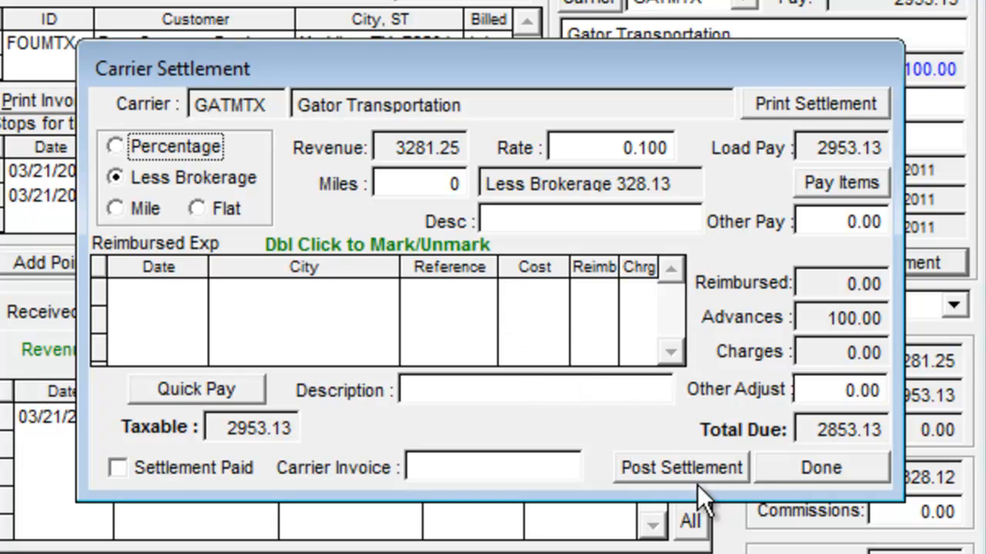
left_click(792, 481)
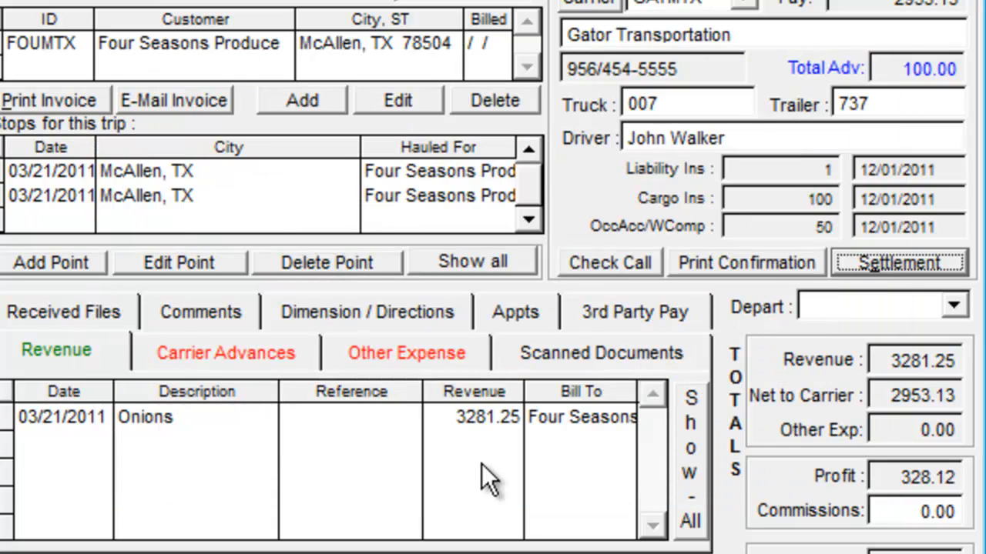
left_click(841, 299)
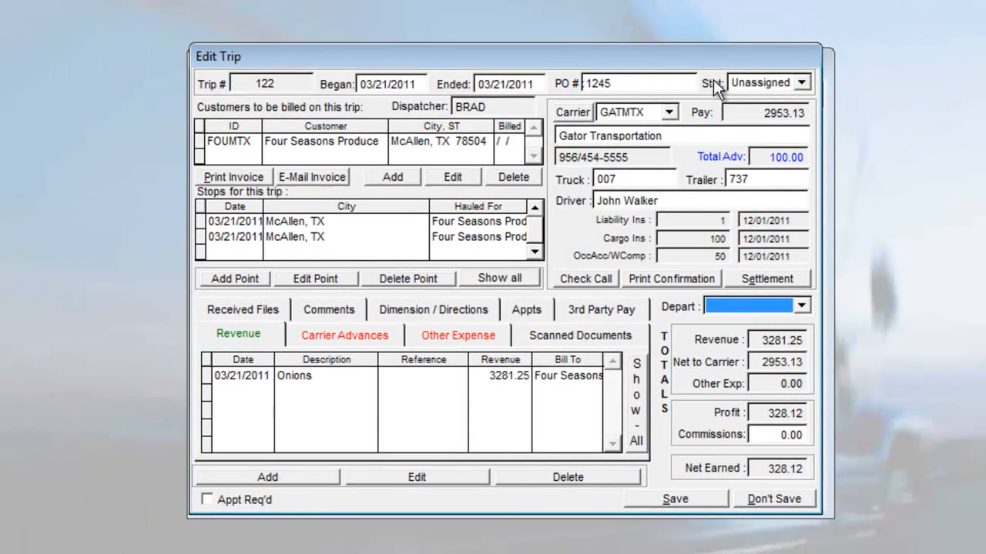
Step: Keep trip 122's status as Unassigned
left_click(750, 77)
left_click(750, 99)
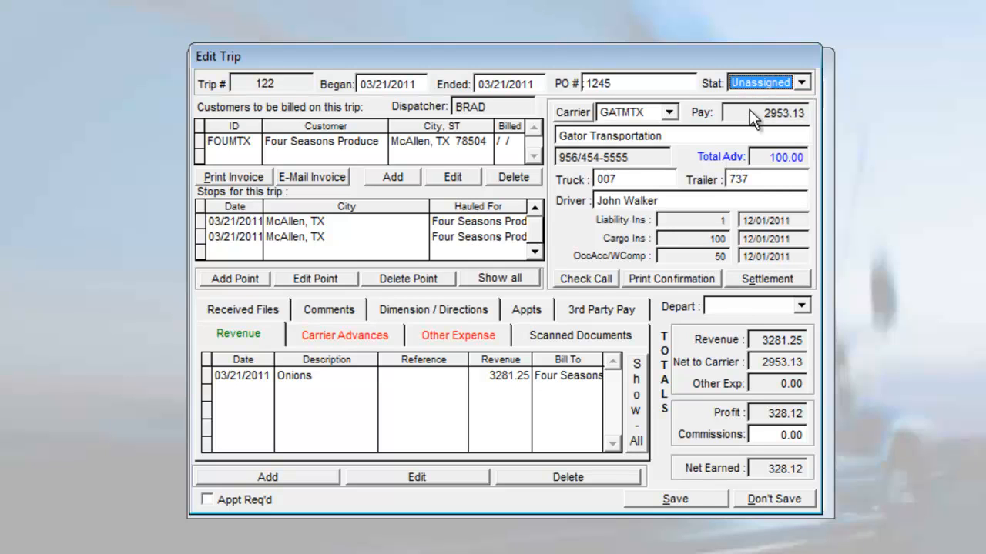
left_click(727, 310)
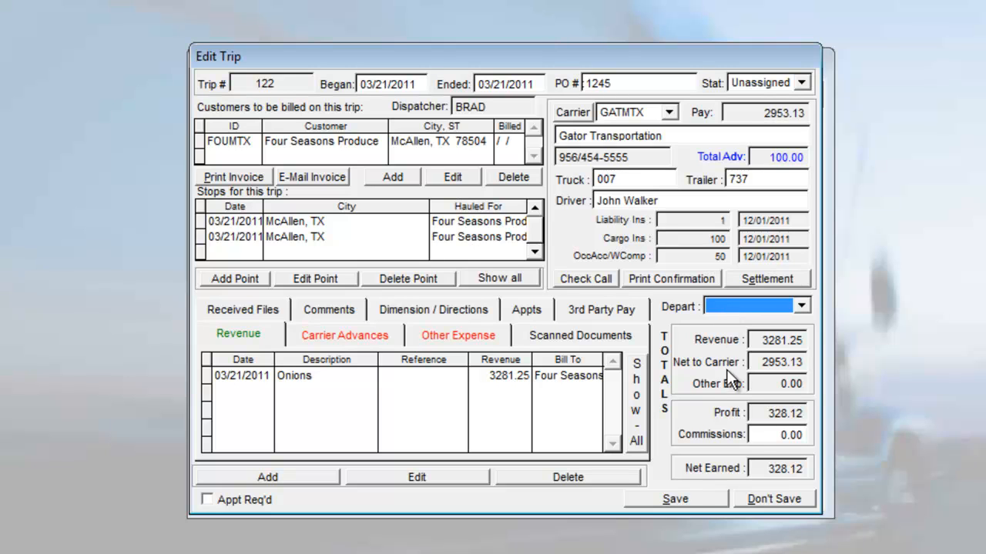
Step: Close trip 122, accepting the saved record, then close the Trip Records list
left_click(782, 499)
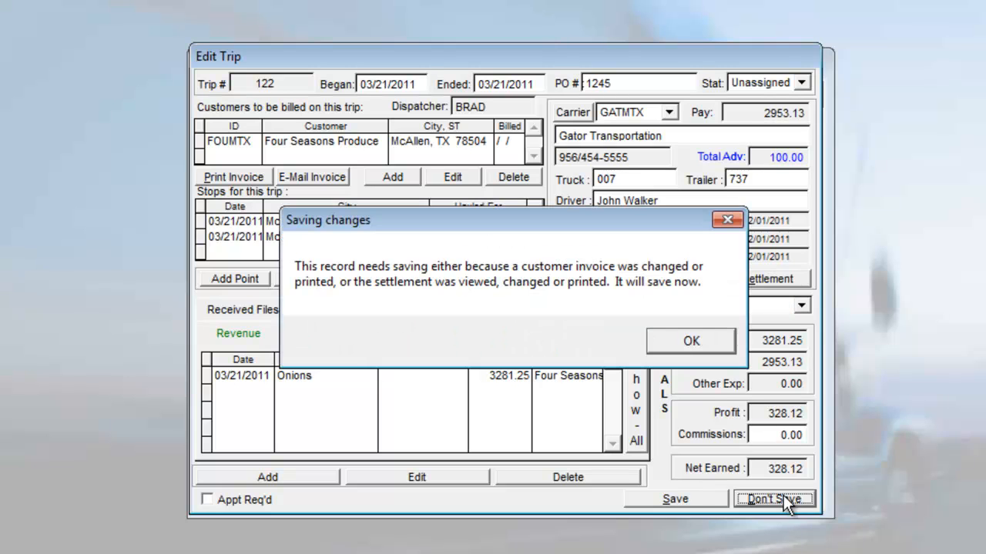
left_click(688, 343)
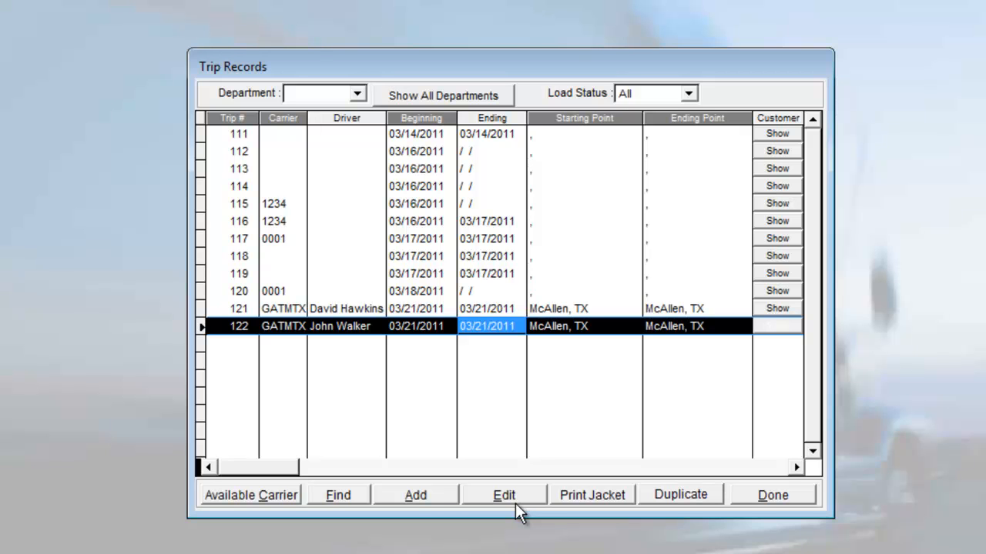
left_click(749, 499)
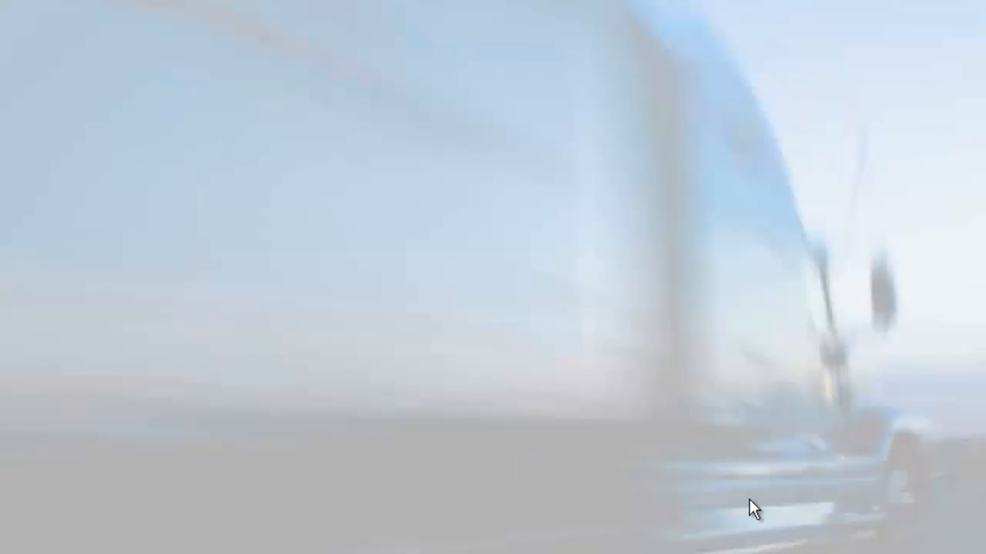